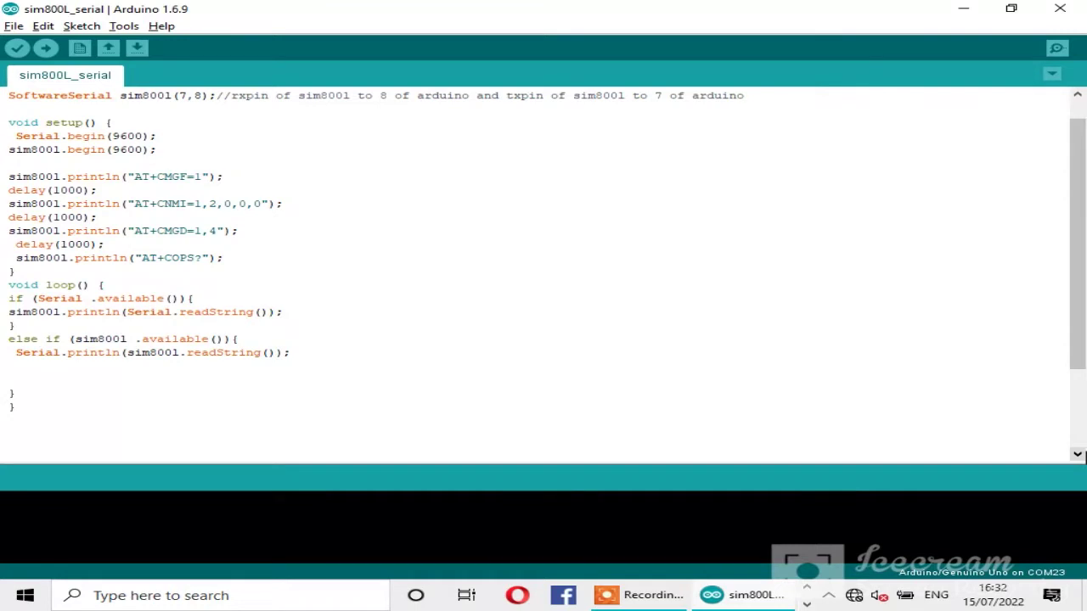
# Step: Set the Arduino target board to Arduino/Genuino Uno
pyautogui.click(1078, 455)
pyautogui.click(1078, 455)
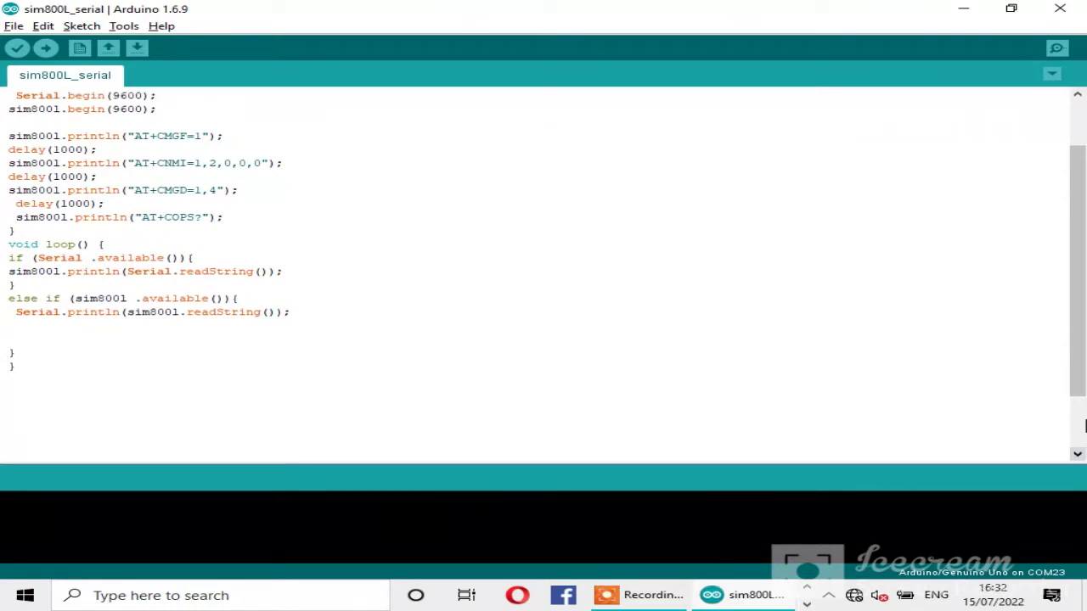
pyautogui.moveTo(1084, 223); pyautogui.dragTo(1074, 151)
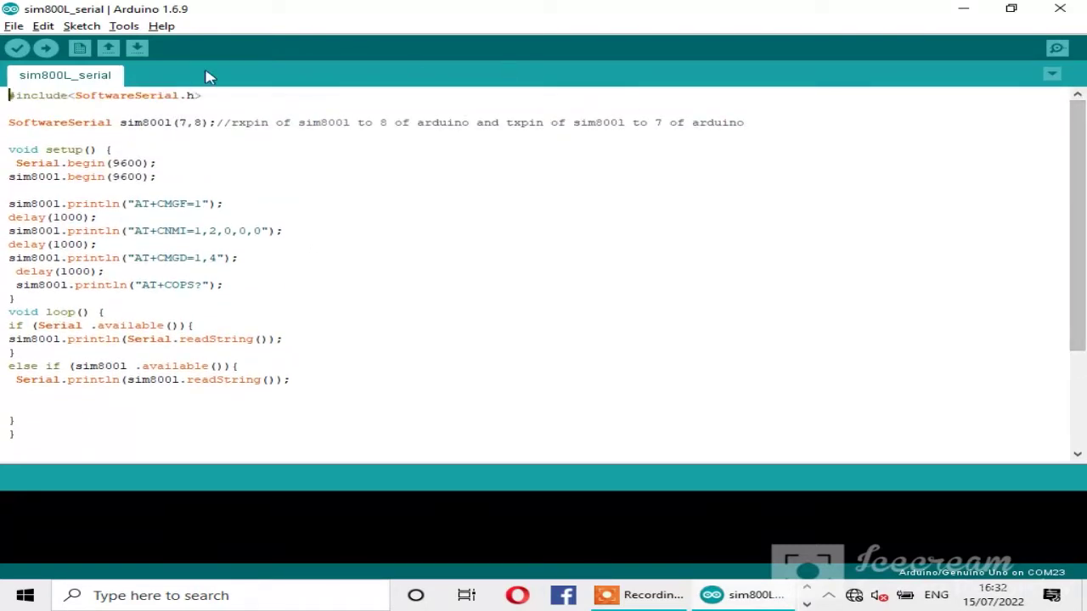
pyautogui.click(123, 26)
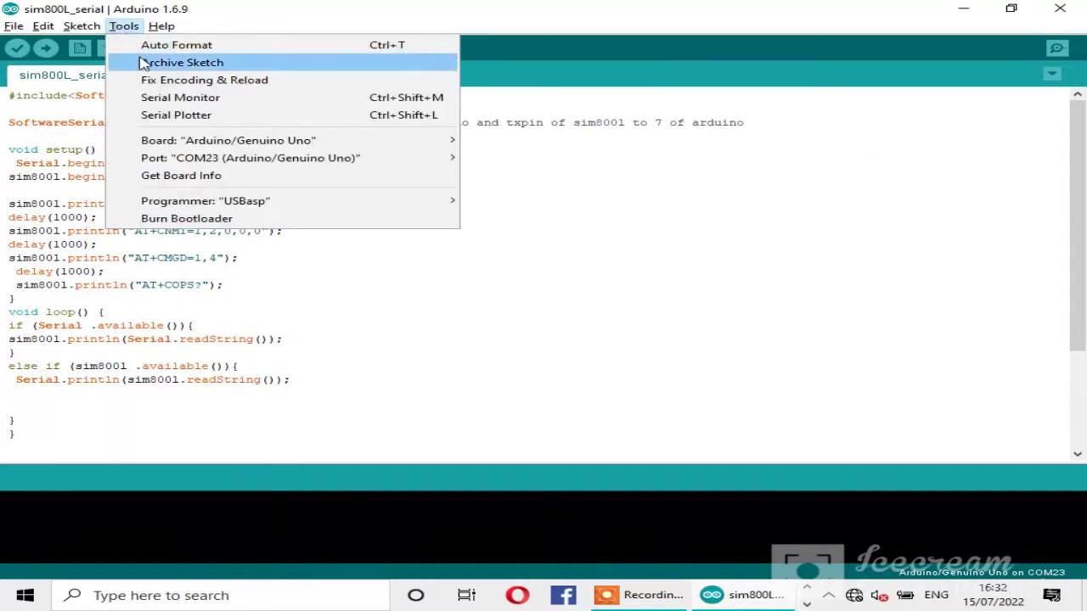
pyautogui.moveTo(345, 141)
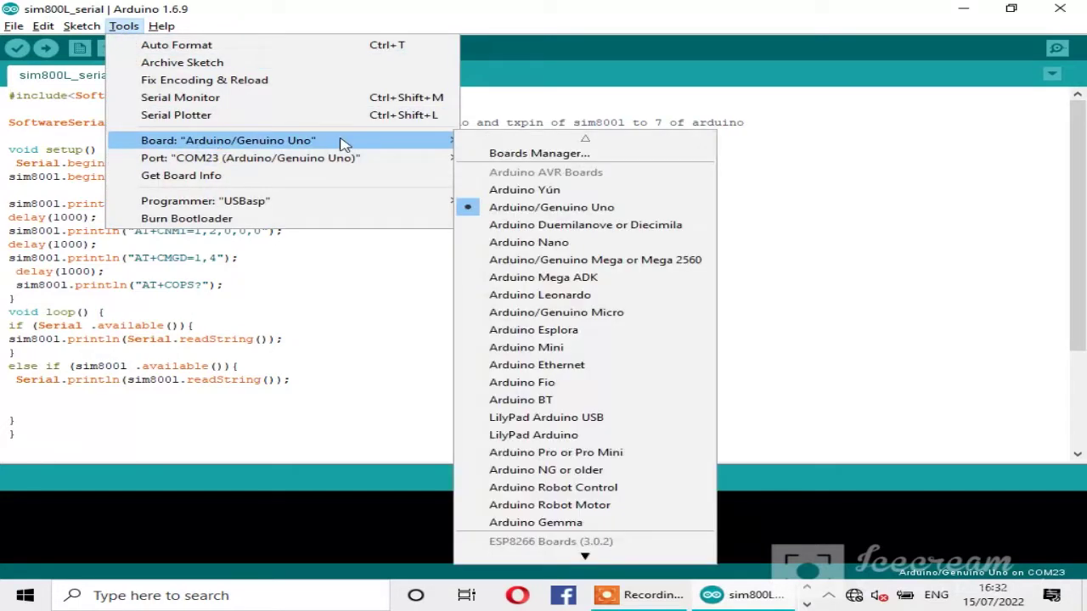
pyautogui.click(150, 102)
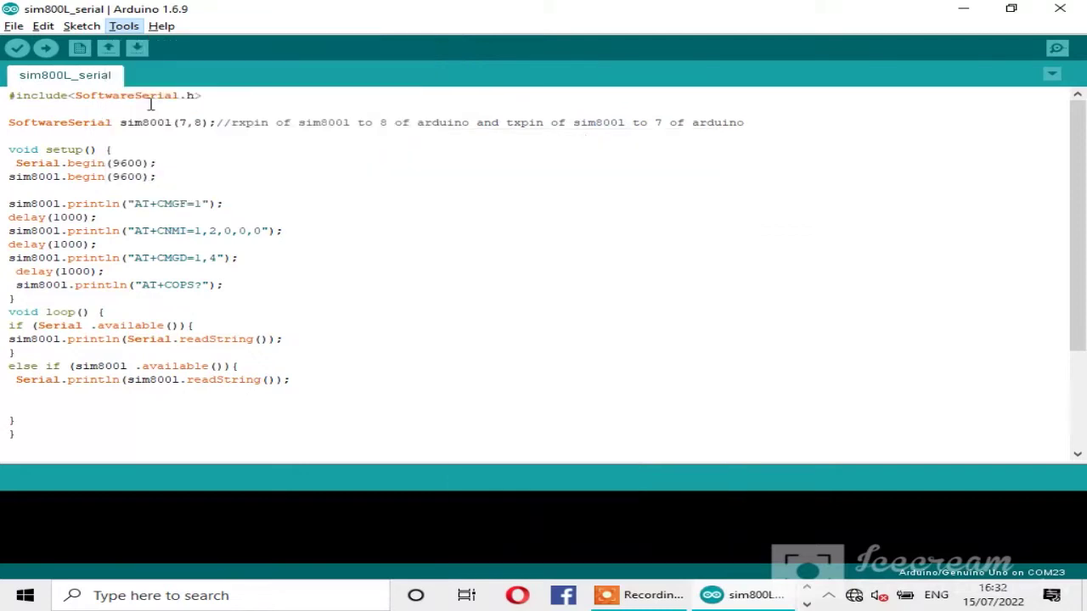
# Step: Set the port to COM23 and upload the sim800L_serial sketch to the Uno
pyautogui.click(123, 25)
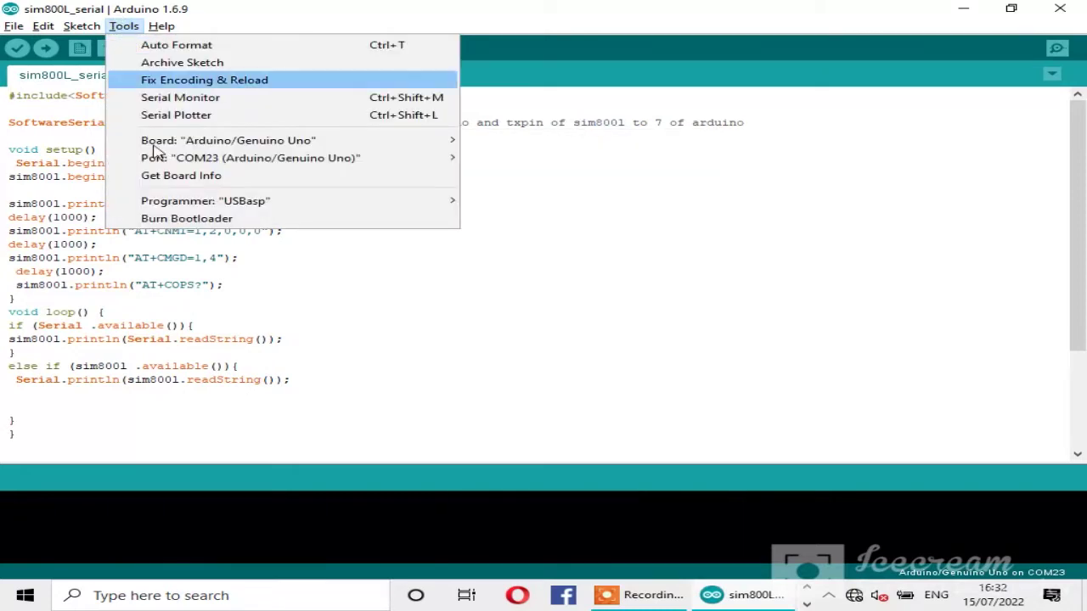
pyautogui.moveTo(174, 163)
pyautogui.moveTo(388, 141)
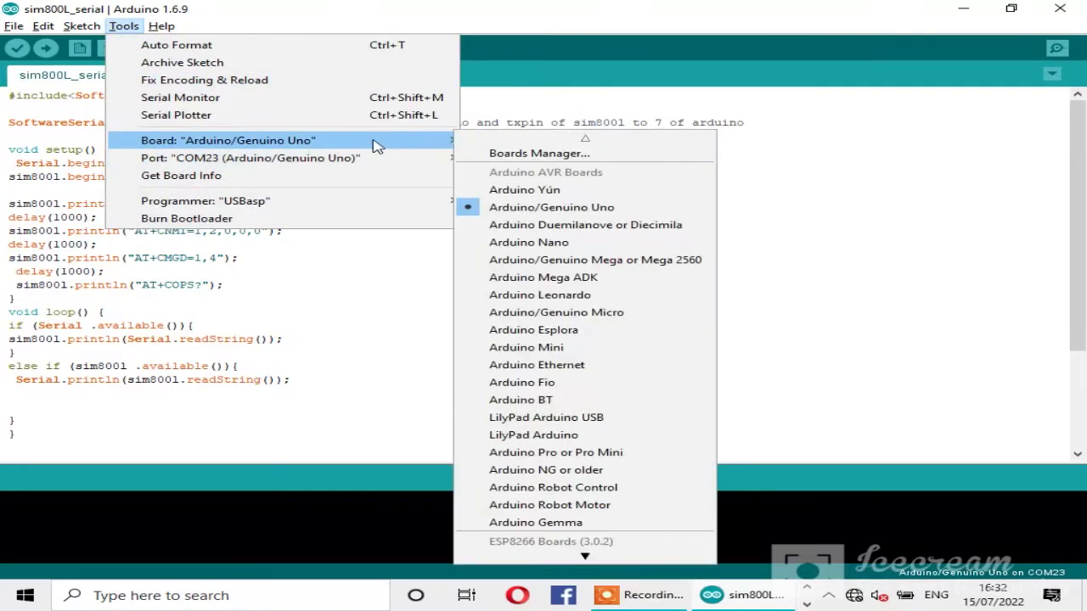
pyautogui.moveTo(311, 161)
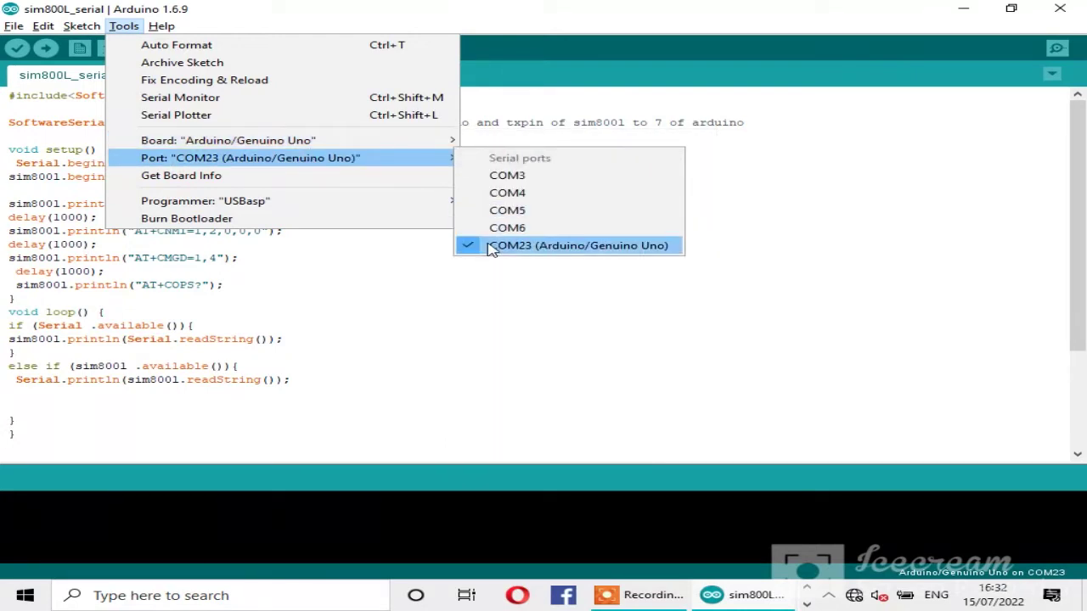
pyautogui.click(491, 245)
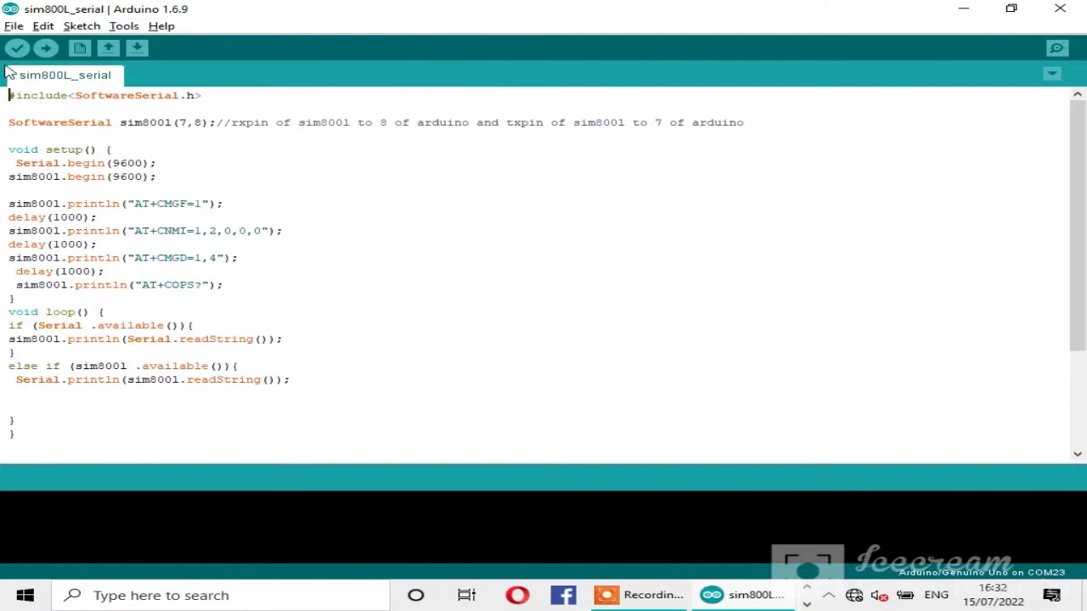
pyautogui.click(45, 49)
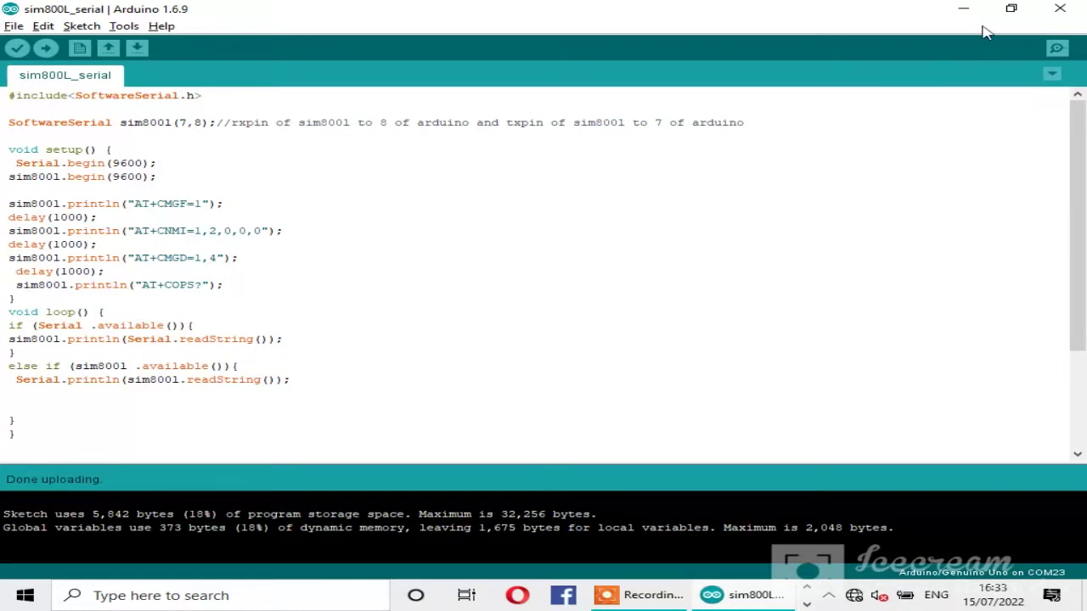
# Step: Open the Serial Monitor to watch the SIM800L modem's replies on COM23
pyautogui.click(1057, 48)
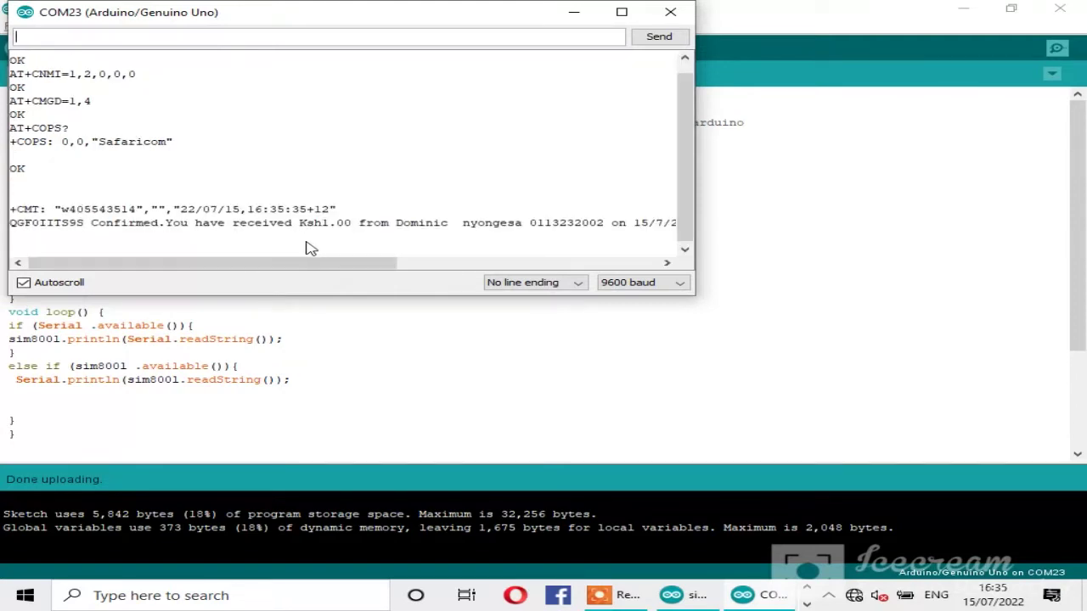
# Step: Maximize the serial monitor, scroll through the M-PESA message, then restore and close it
pyautogui.moveTo(355, 260); pyautogui.dragTo(550, 272)
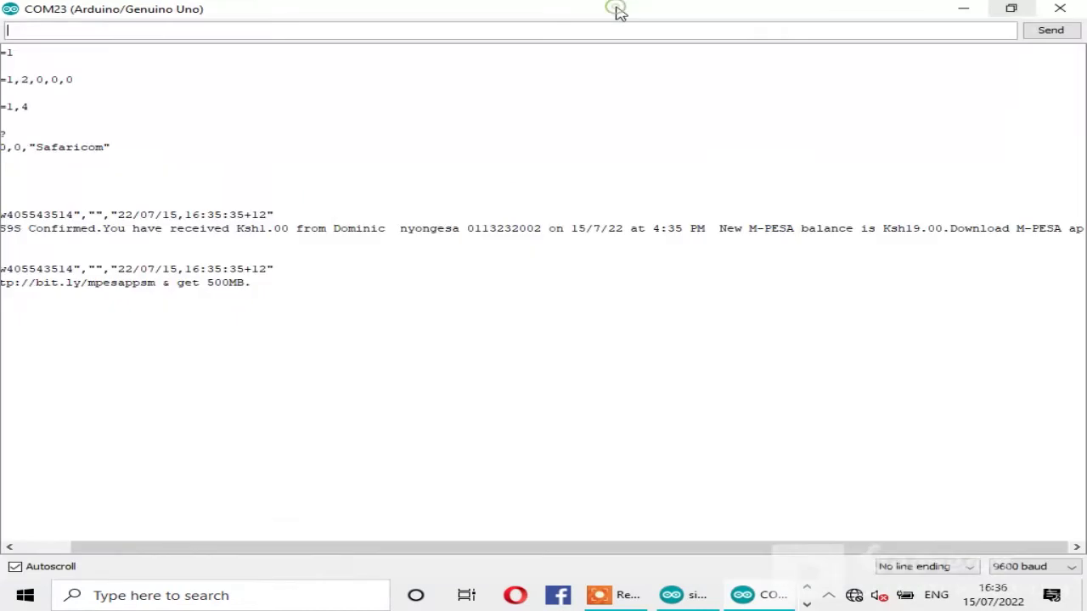
pyautogui.click(621, 12)
pyautogui.moveTo(179, 548); pyautogui.dragTo(93, 555)
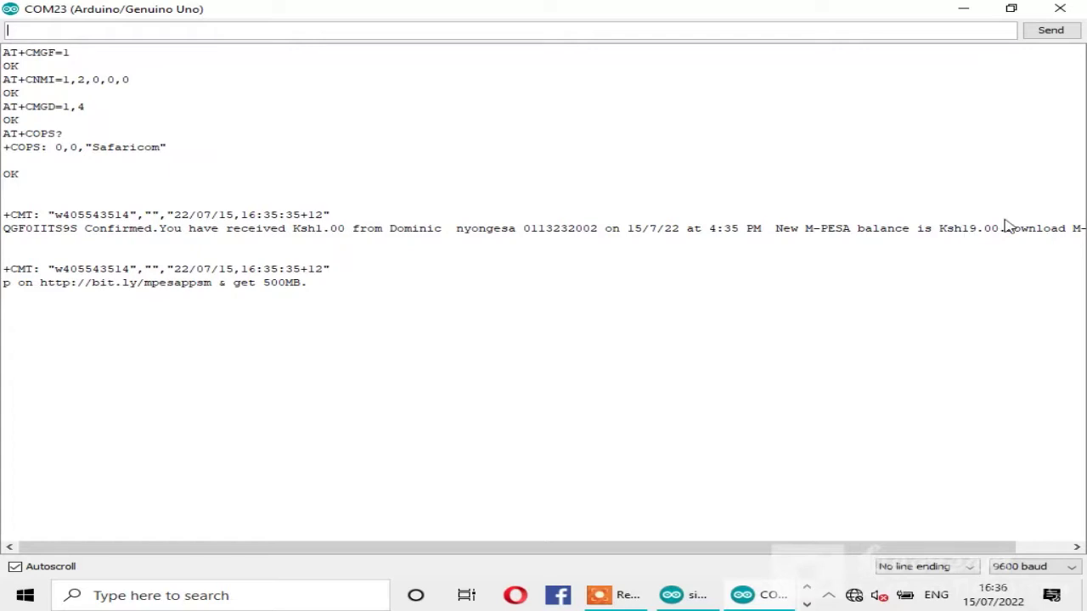
pyautogui.click(1008, 8)
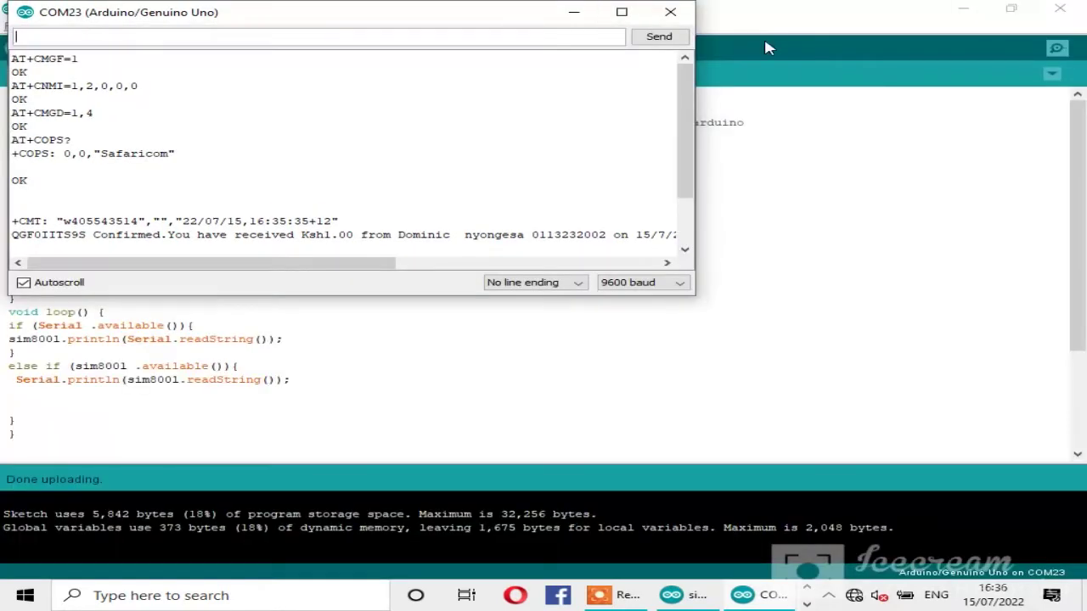
pyautogui.click(668, 13)
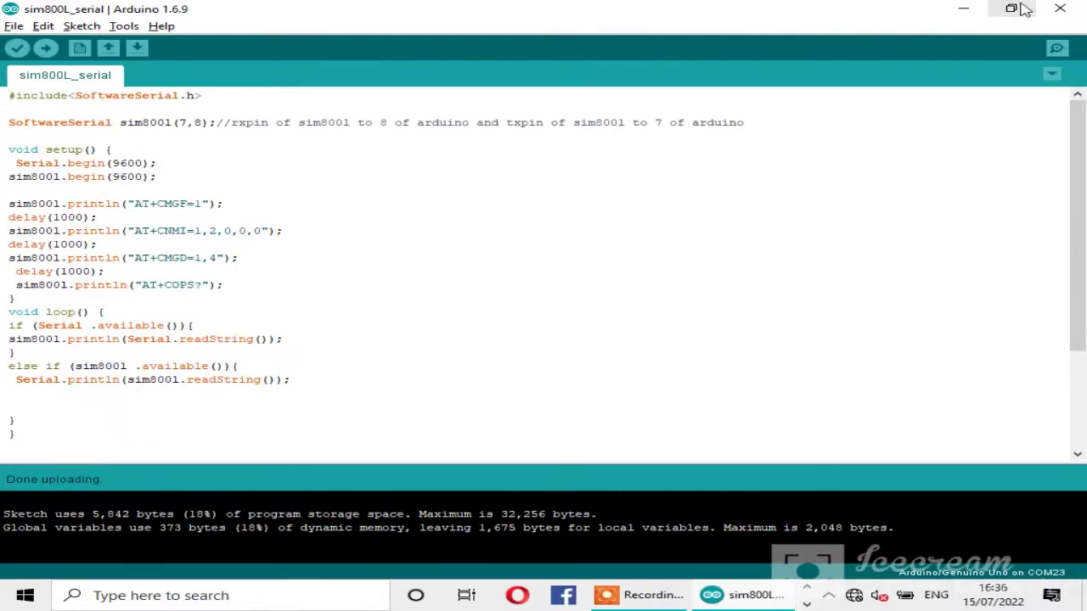
# Step: Close the Arduino IDE and open the Mpesa control printer desktop folder
pyautogui.click(1055, 8)
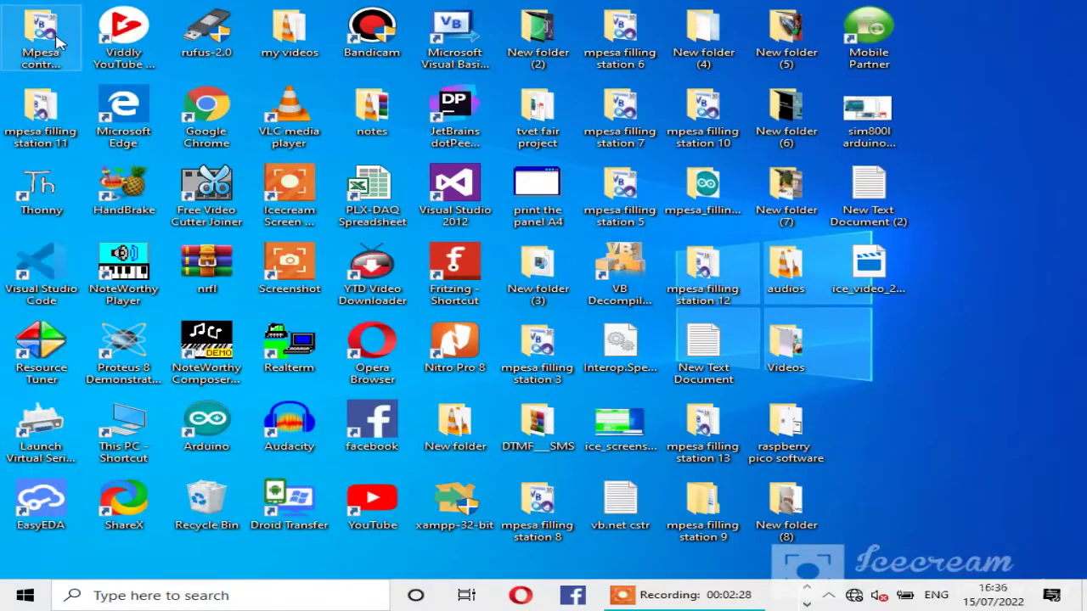
pyautogui.rightClick(56, 39)
pyautogui.click(70, 50)
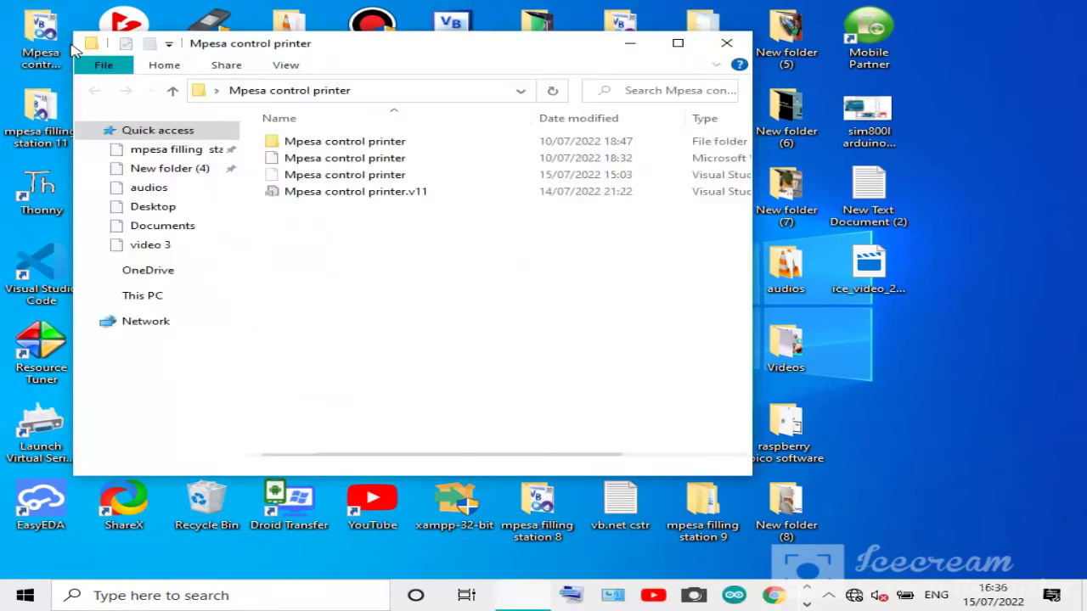
# Step: Open the project file with Microsoft Visual Basic 2010 Express and close the folder window
pyautogui.rightClick(276, 161)
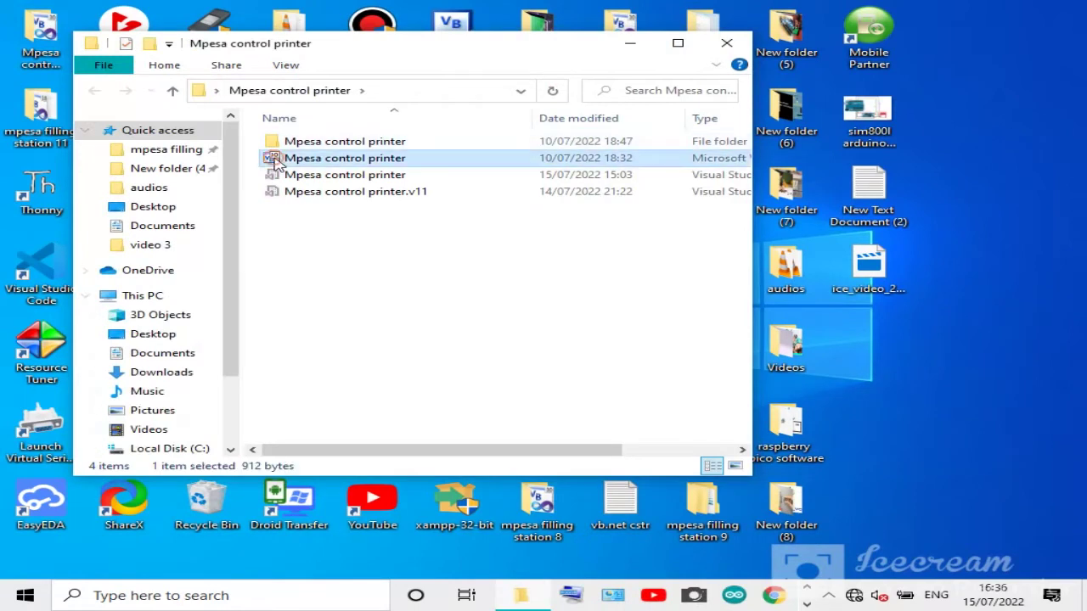
pyautogui.moveTo(323, 282)
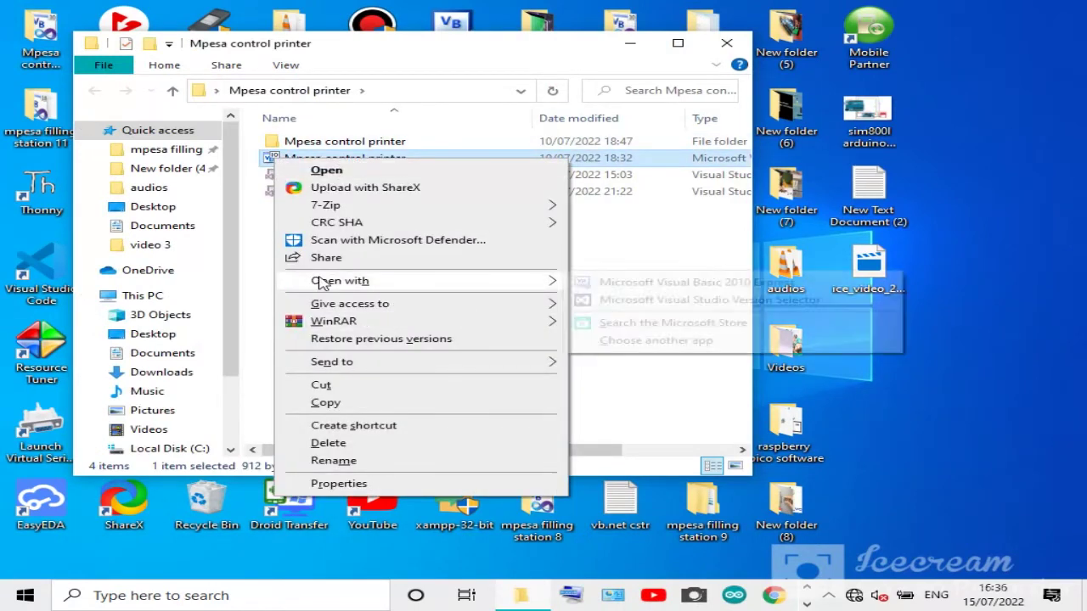
pyautogui.click(596, 286)
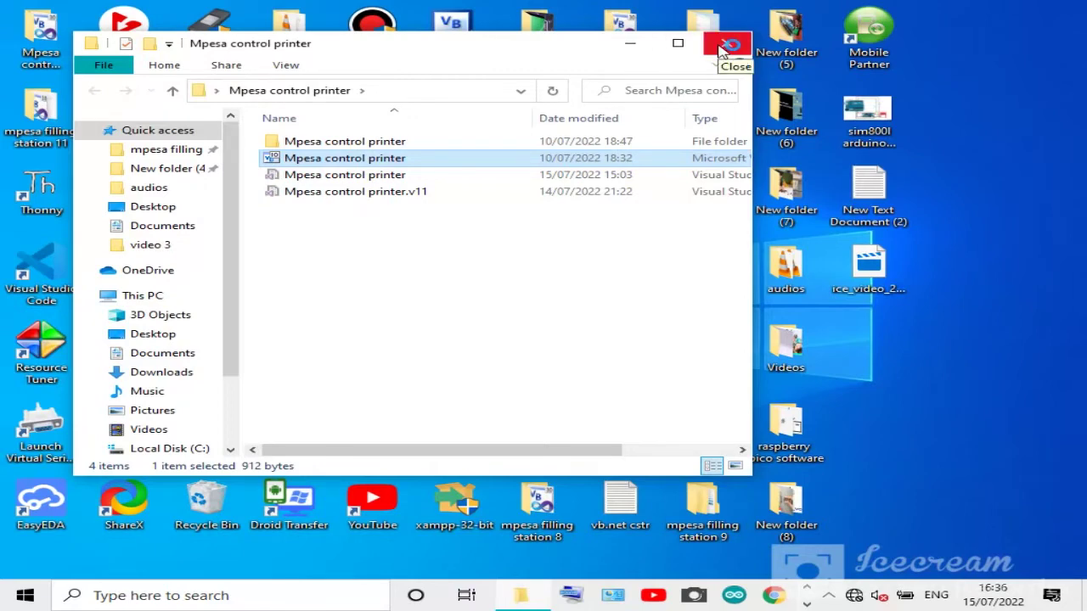
pyautogui.click(720, 49)
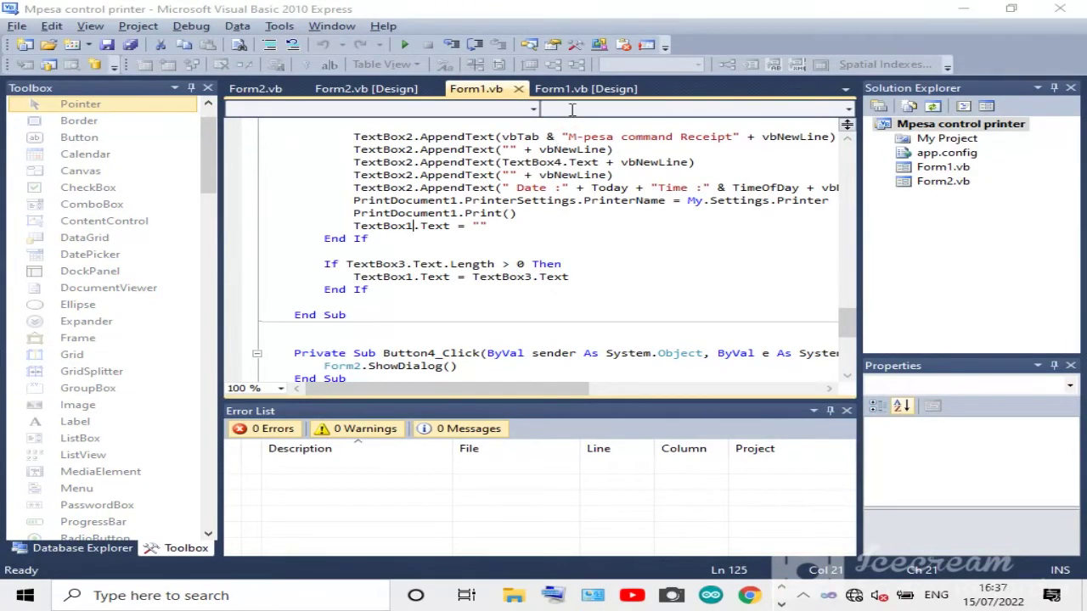
# Step: In the Form1 designer, shorten TextBox2 to height 177 and Form1's height, then start debugging
pyautogui.click(550, 85)
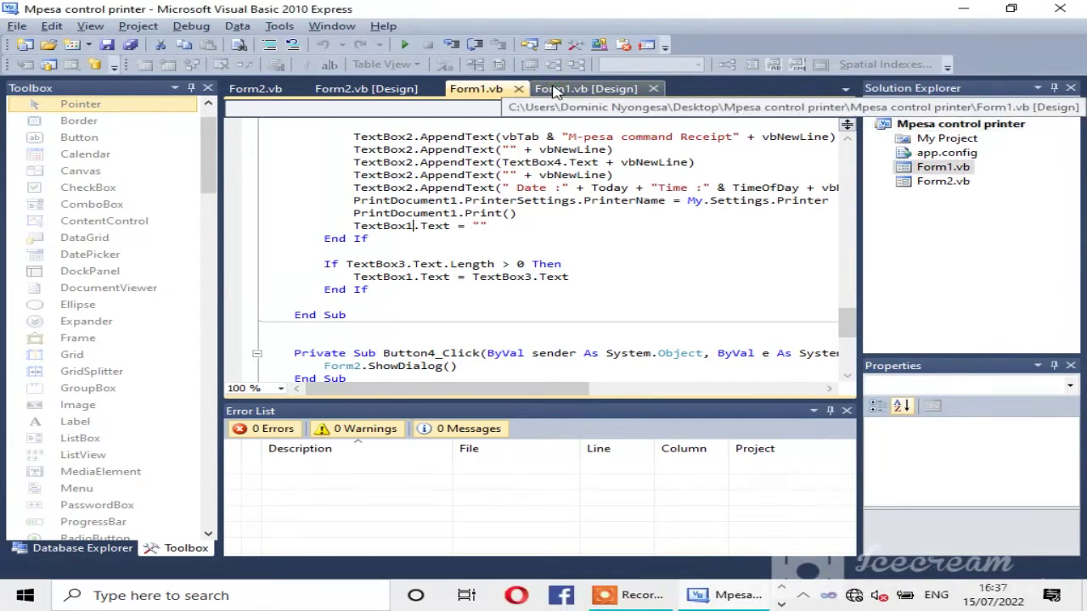
pyautogui.moveTo(848, 182); pyautogui.dragTo(847, 299)
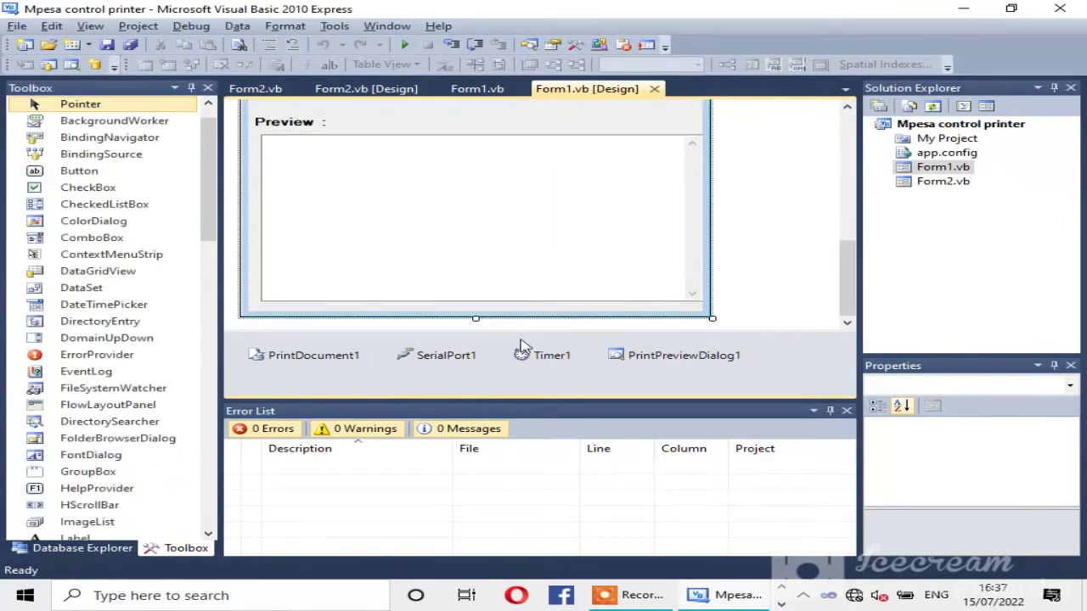
pyautogui.click(466, 314)
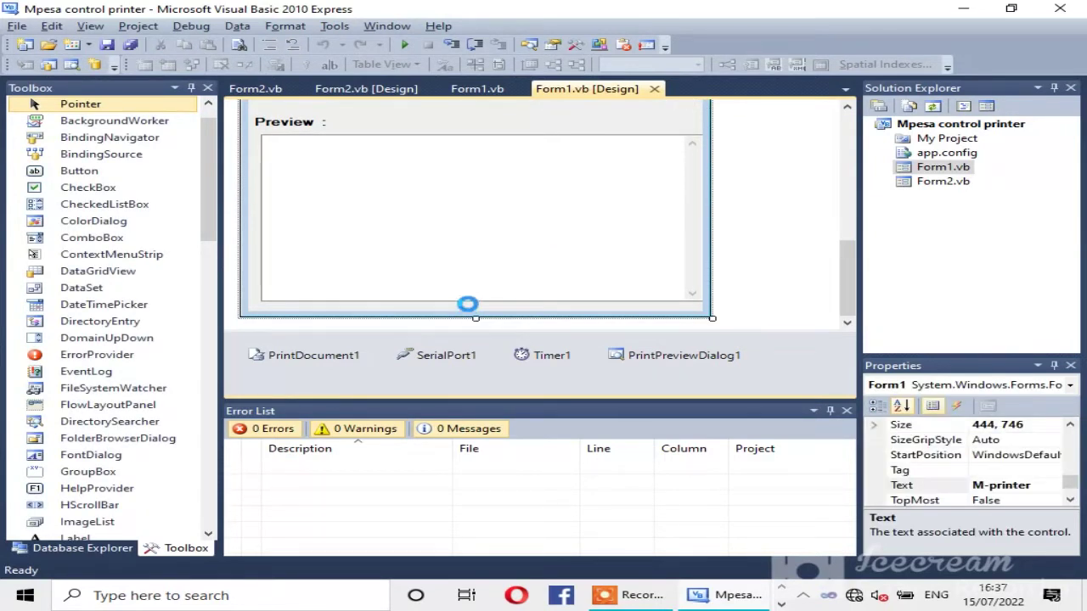
pyautogui.click(471, 276)
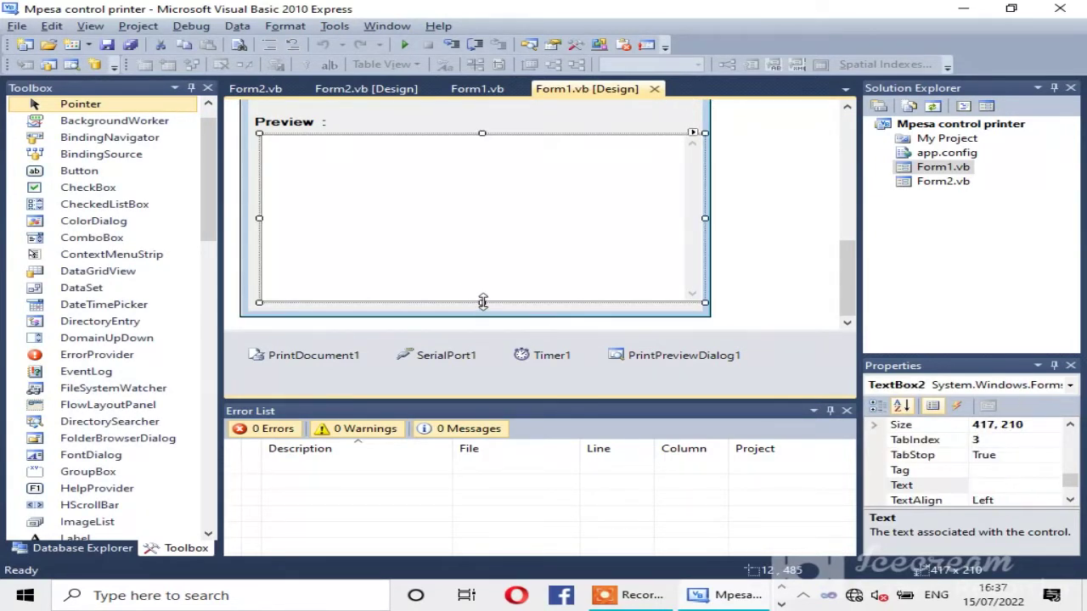
pyautogui.click(482, 283)
pyautogui.moveTo(481, 301); pyautogui.dragTo(482, 276)
pyautogui.moveTo(486, 315)
pyautogui.mouseDown()
pyautogui.moveTo(476, 318)
pyautogui.moveTo(474, 304)
pyautogui.mouseUp()
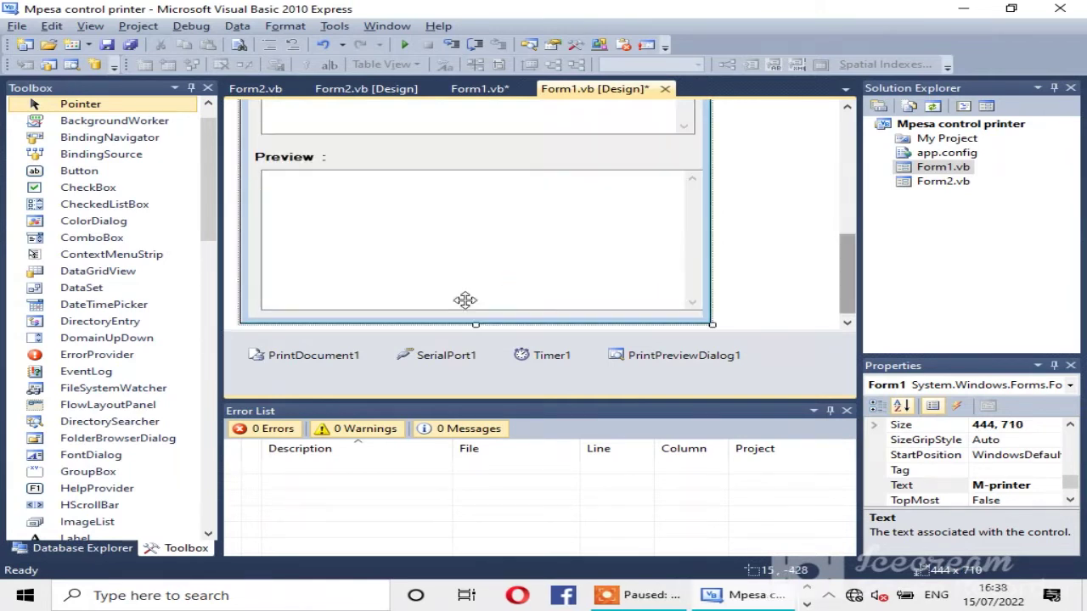
pyautogui.click(408, 46)
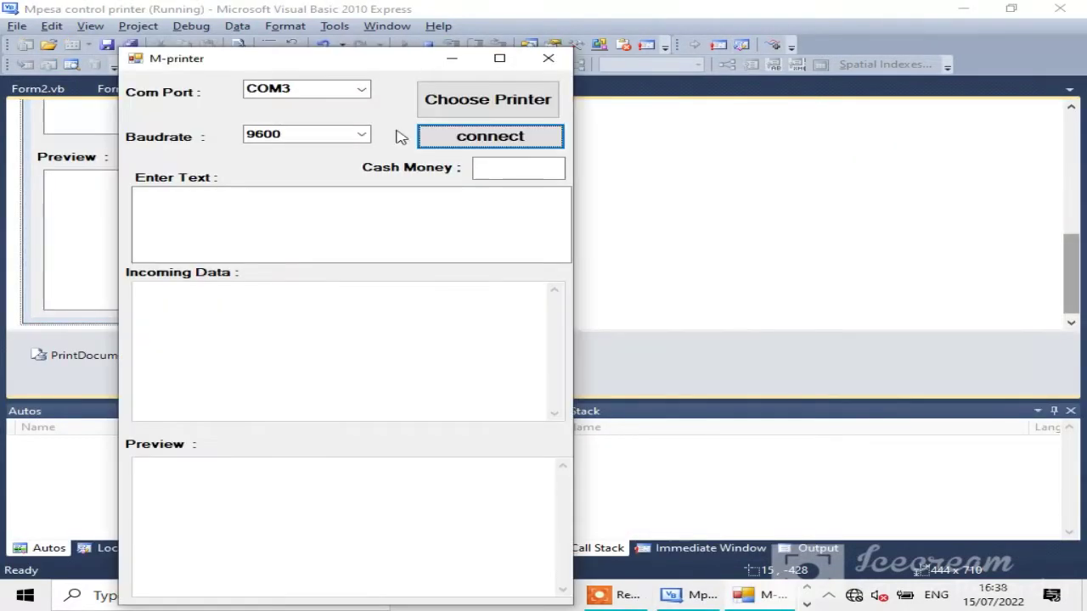
# Step: Choose COM23 as the Com Port in the running M-printer app, keeping 9600 baud
pyautogui.click(365, 98)
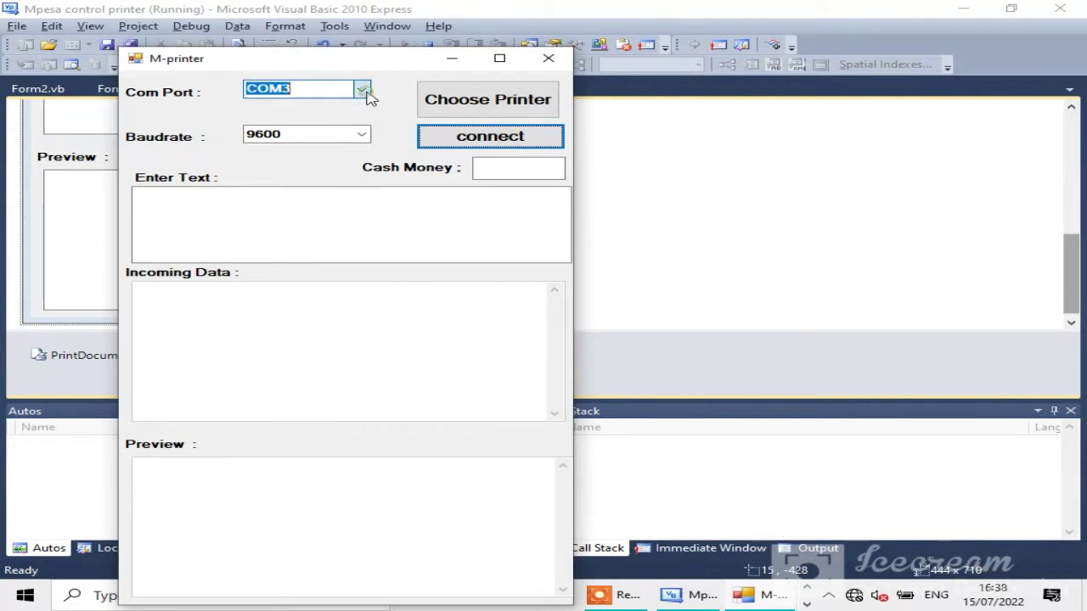
pyautogui.click(283, 159)
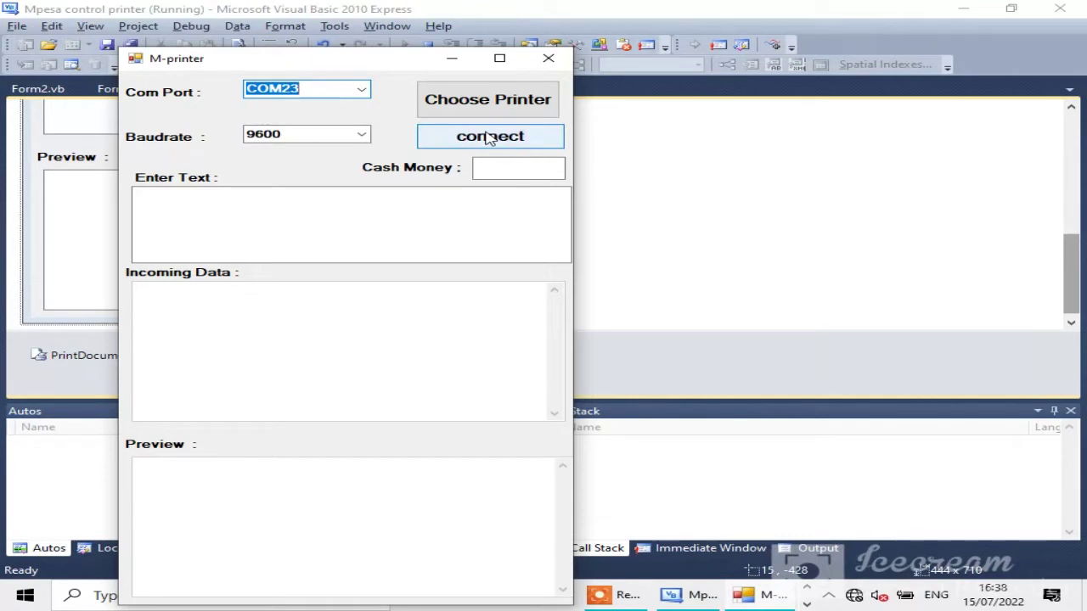
pyautogui.click(496, 168)
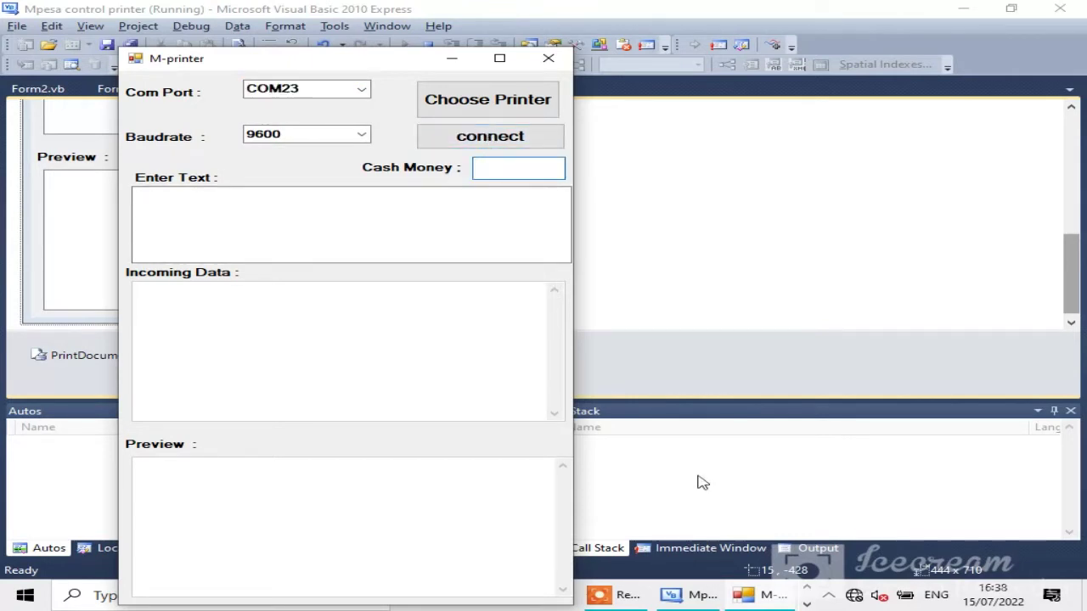
# Step: Enter 1.00 as cash money, connect to the port, and type a greeting message including the user's name
pyautogui.write('1.00')
pyautogui.click(478, 153)
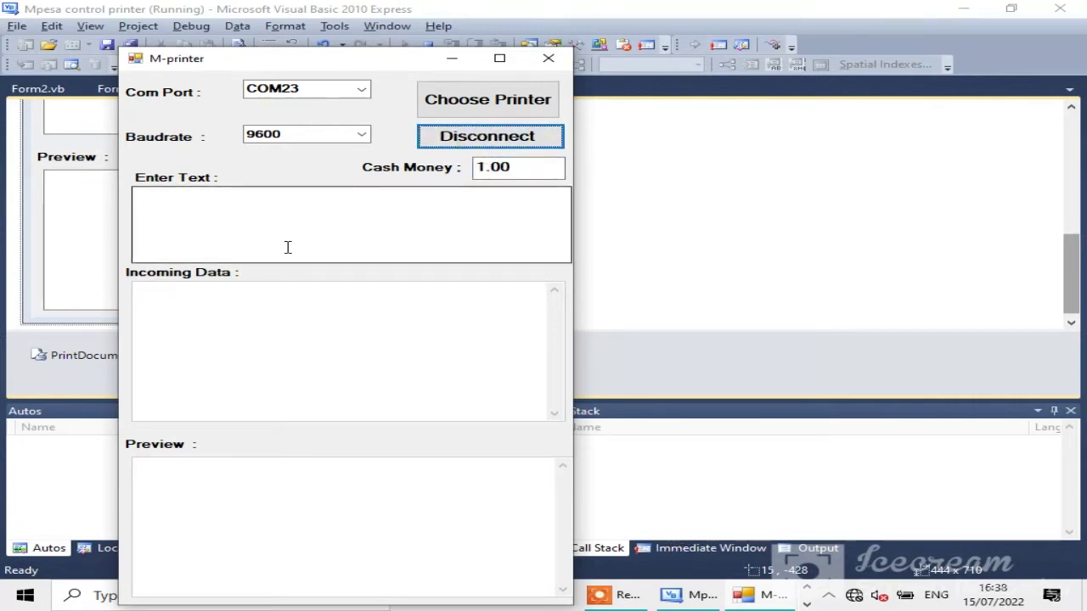
pyautogui.click(162, 219)
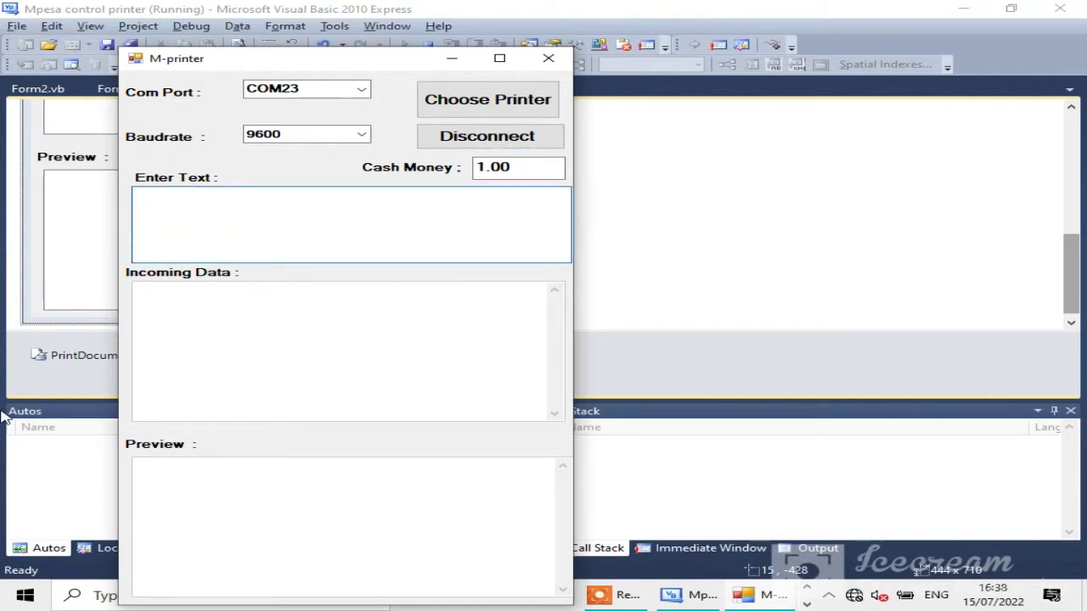
pyautogui.write('he')
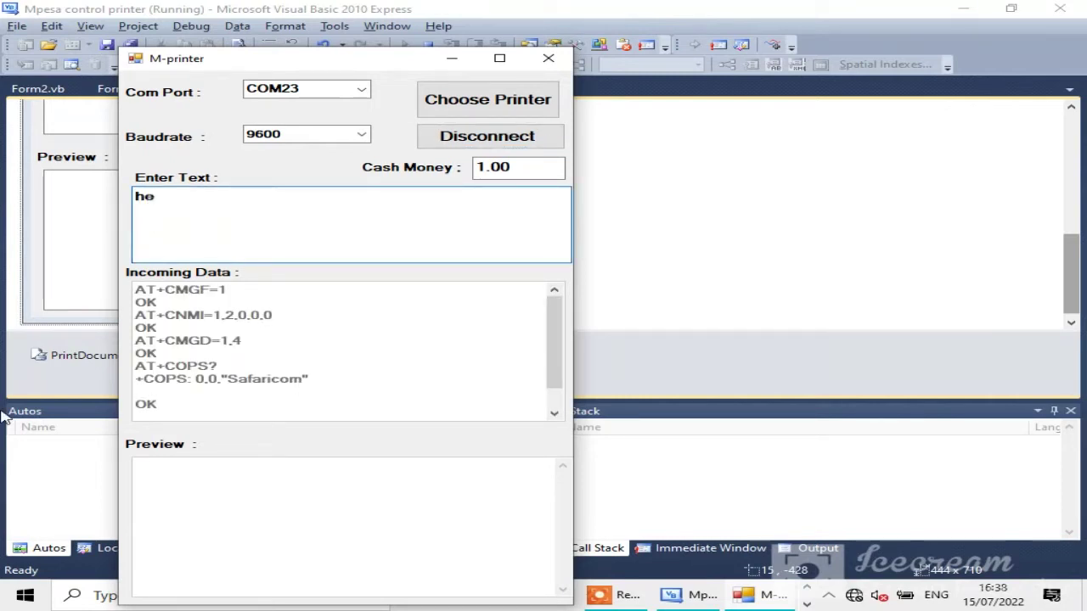
pyautogui.write('llo safar')
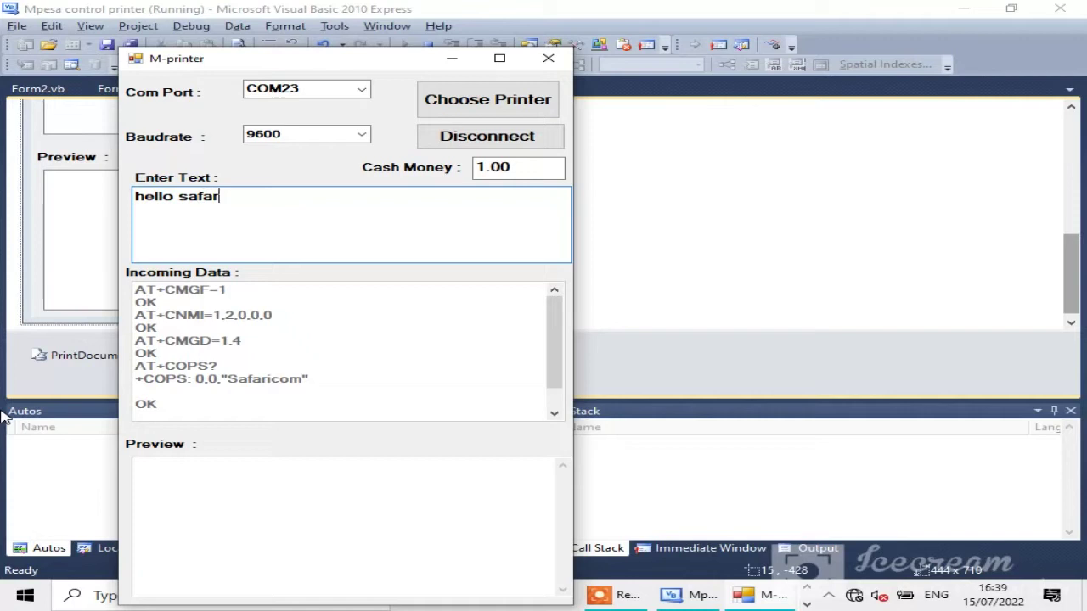
pyautogui.write('icom iam ')
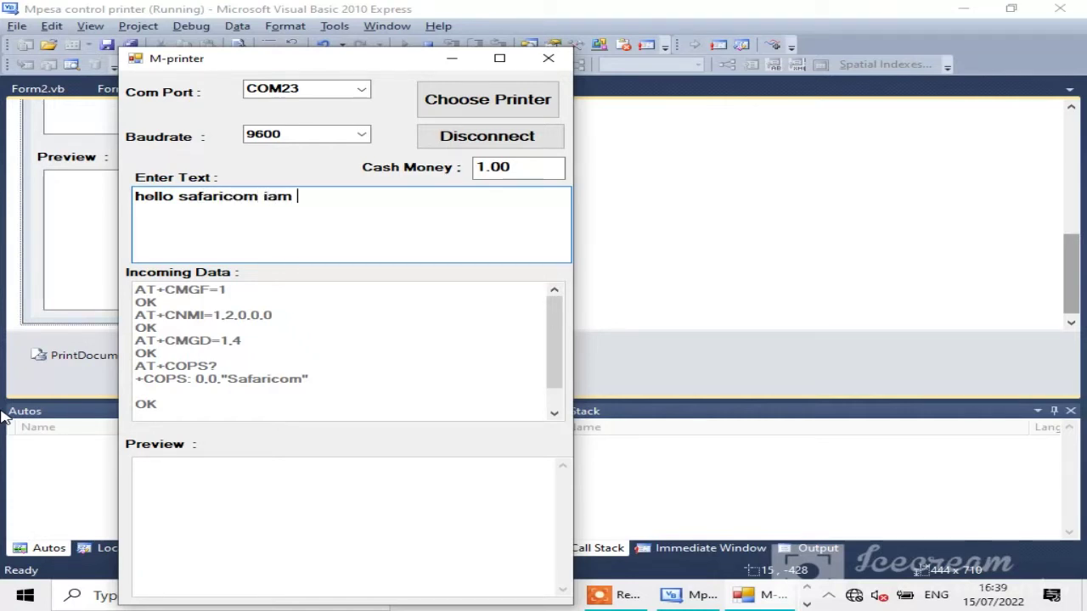
pyautogui.write('d')
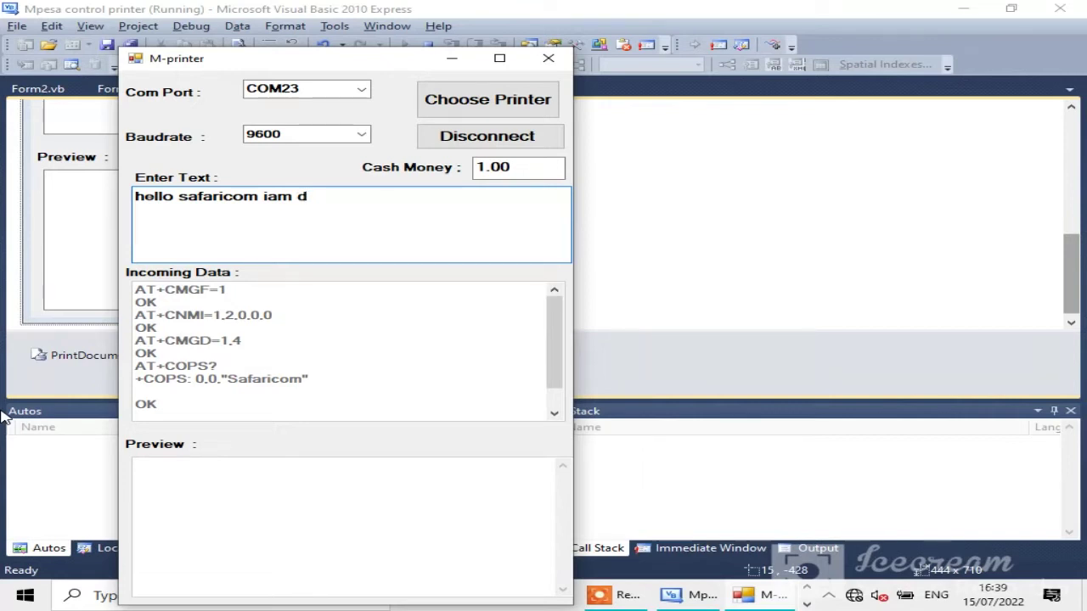
pyautogui.write('omi')
pyautogui.write('nic nyon')
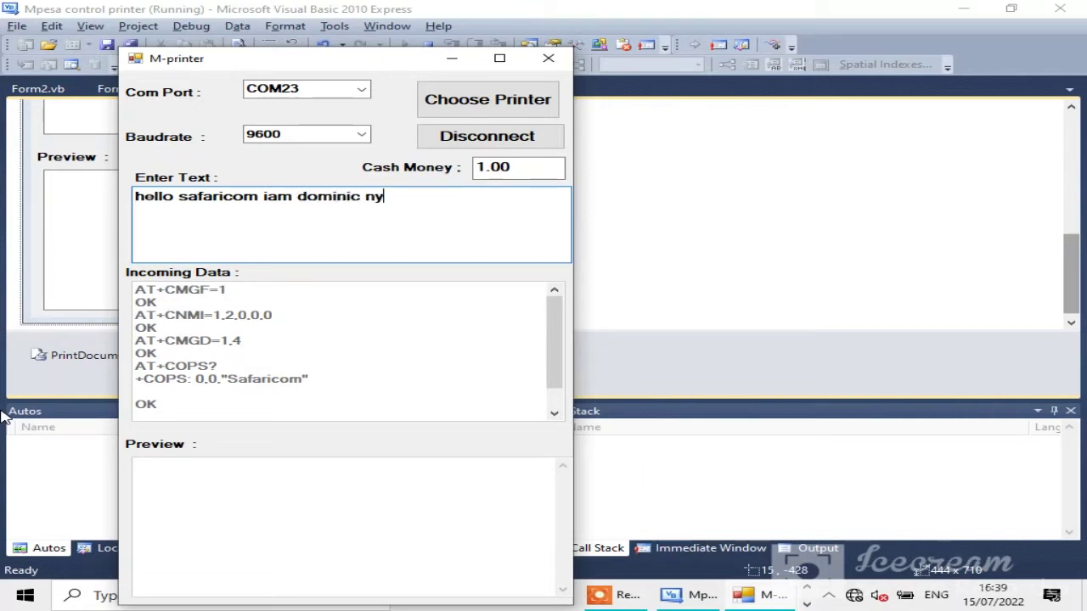
pyautogui.write('gesa')
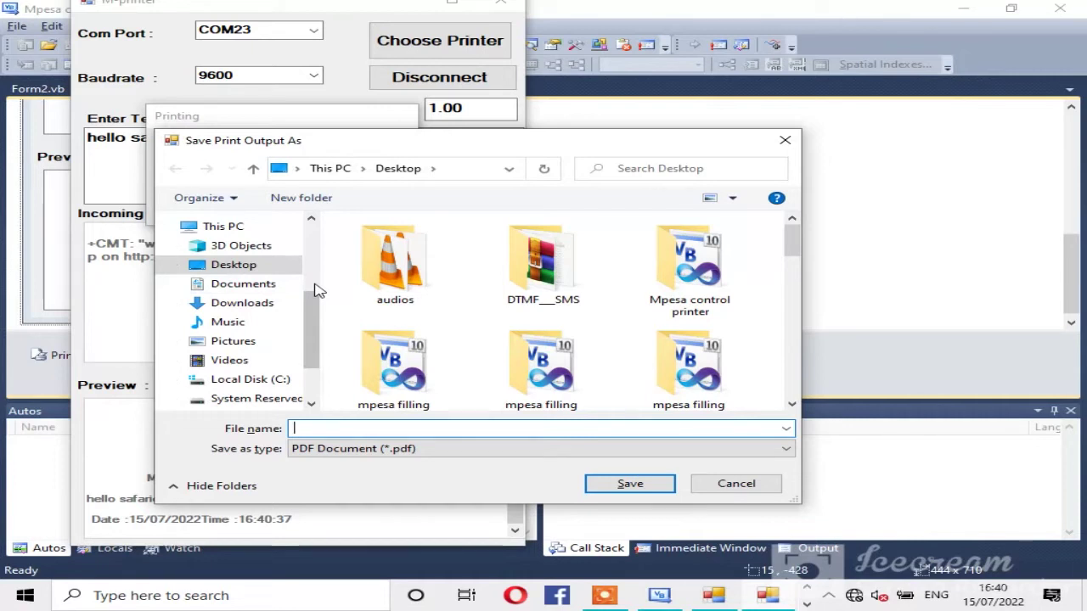
# Step: Save the printed receipt as the PDF mpesa, then close the M-printer app
pyautogui.write('mpesa')
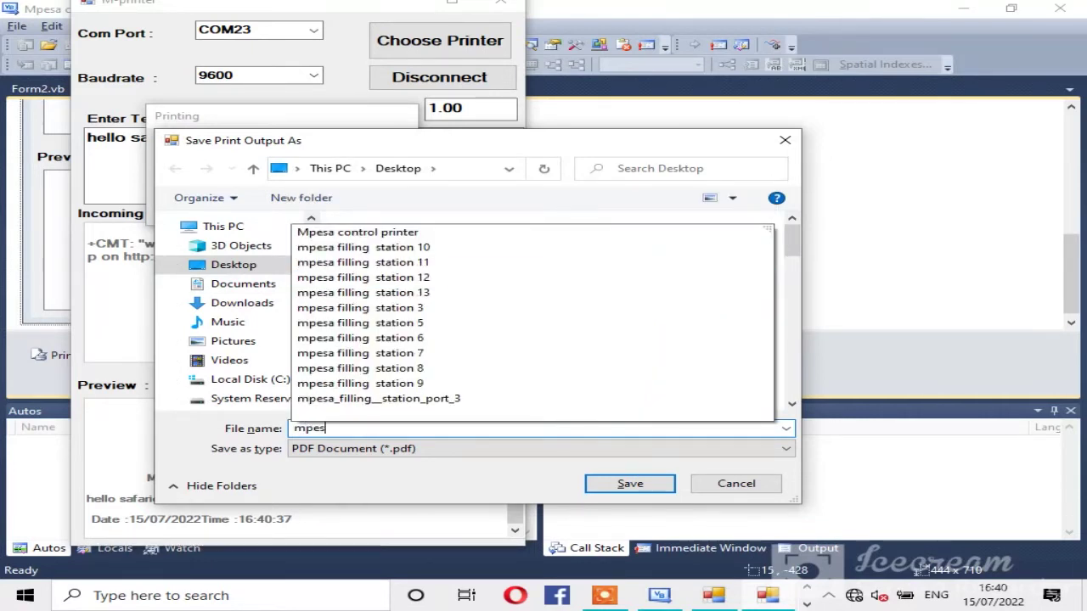
pyautogui.press('Return')
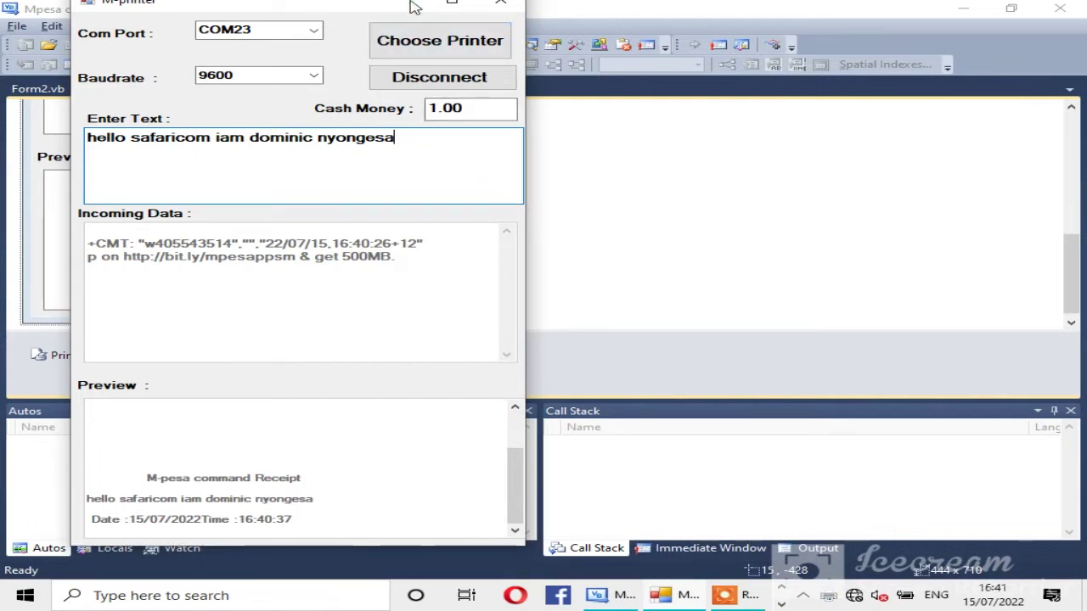
pyautogui.click(500, 5)
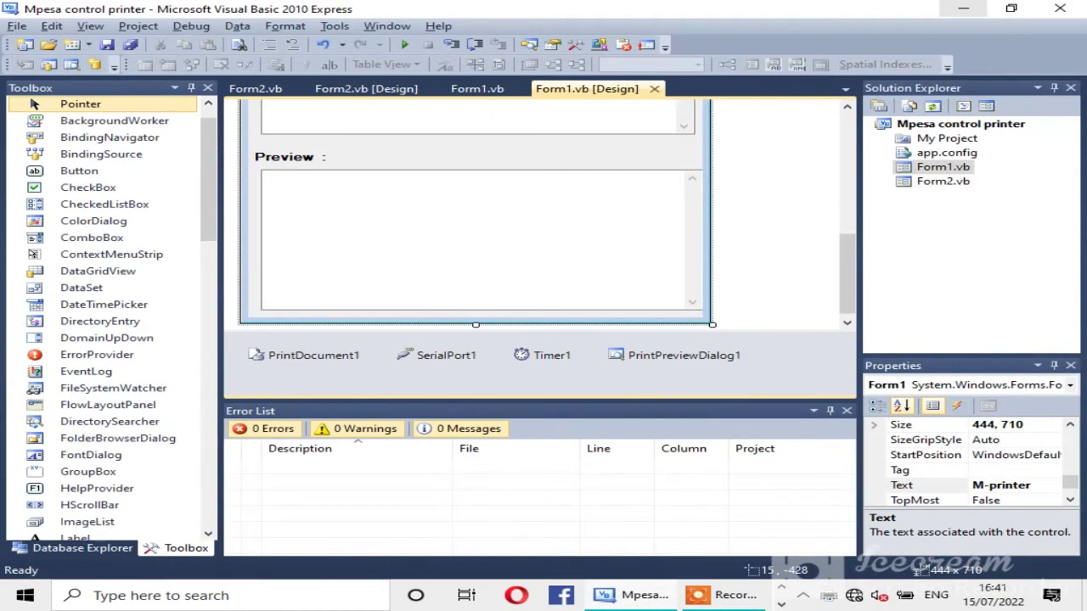
# Step: Minimize Visual Basic and open the desktop's mpesa PDF with Nitro Pro 8
pyautogui.click(961, 10)
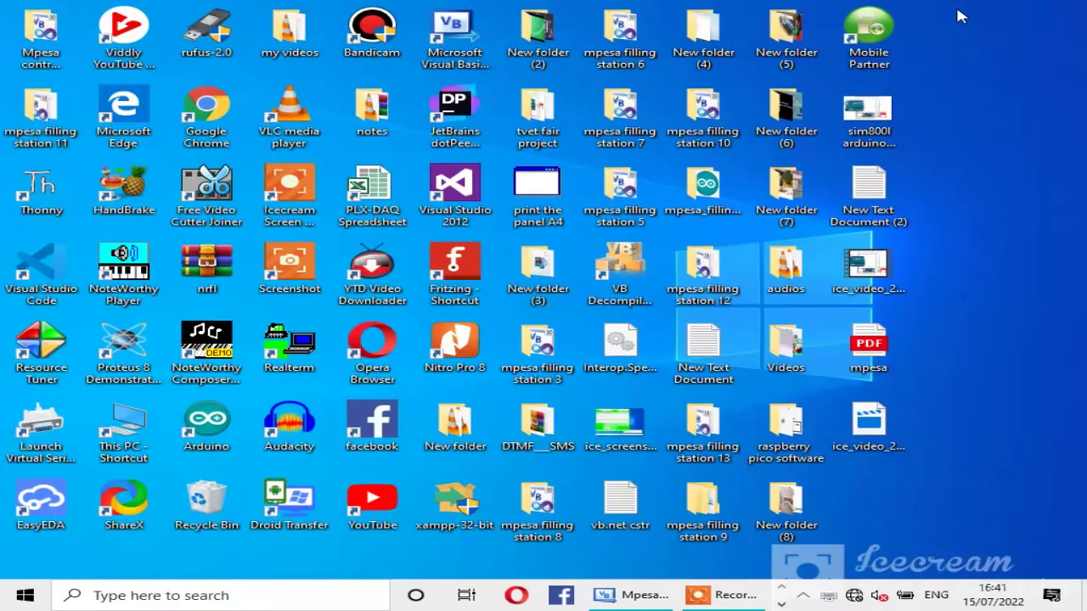
pyautogui.rightClick(881, 355)
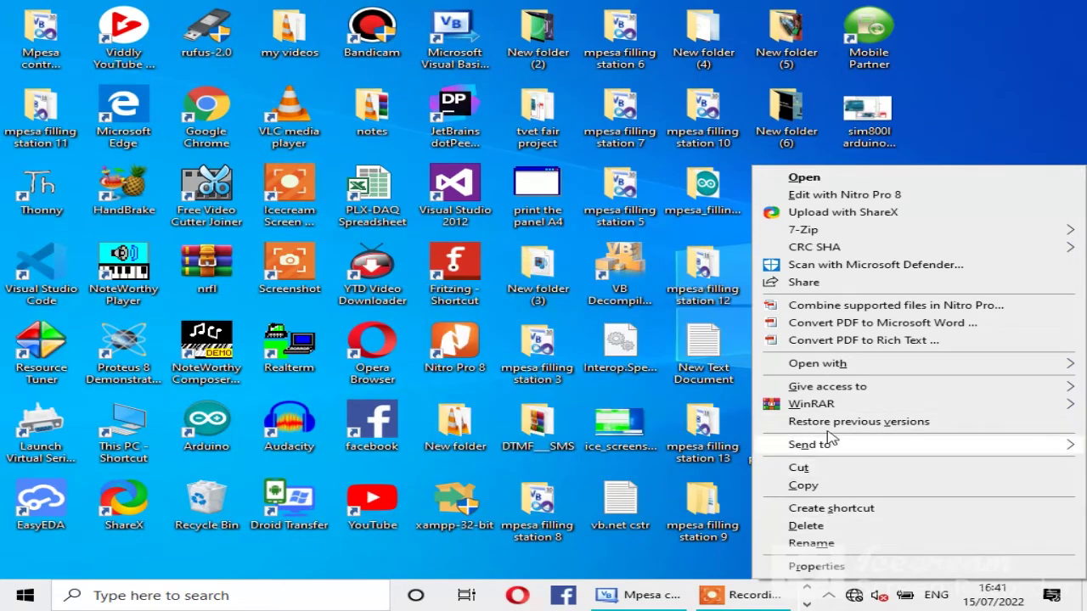
pyautogui.moveTo(839, 372)
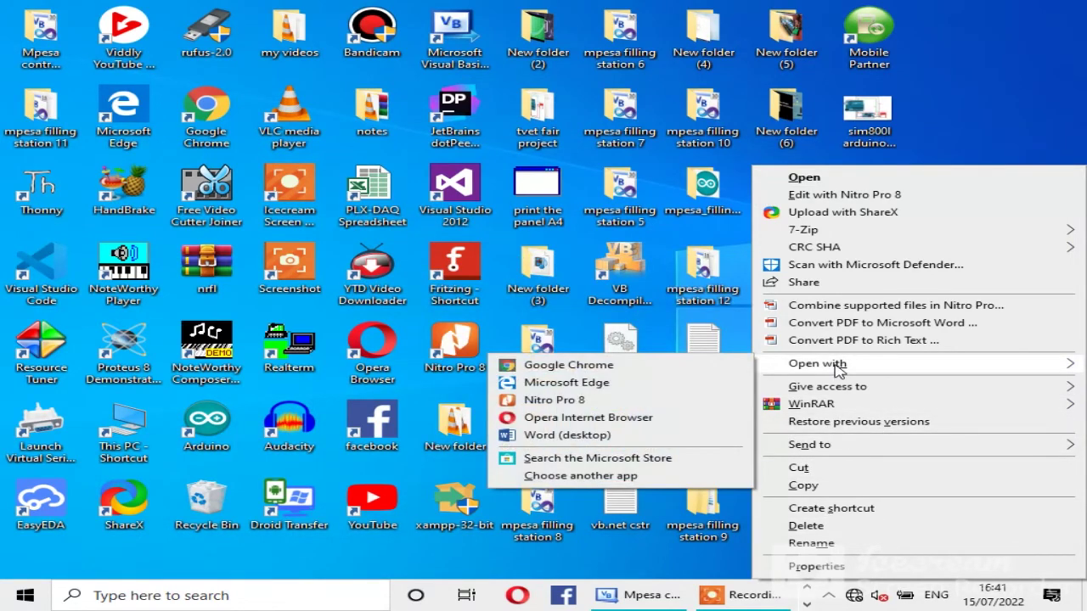
pyautogui.click(584, 399)
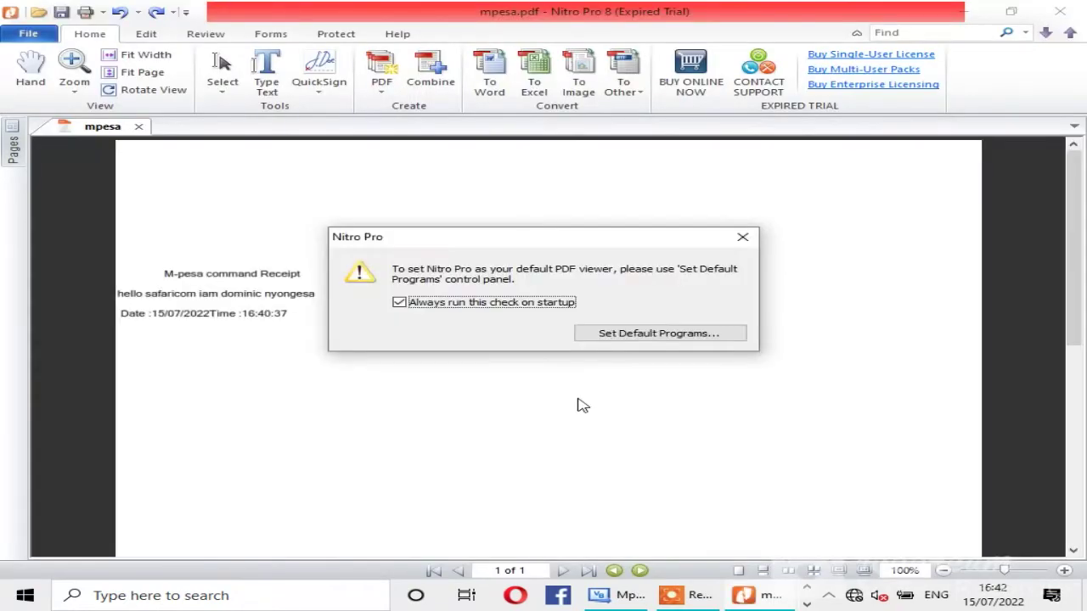
# Step: Dismiss the default-viewer notice and Learning Center, check the receipt, then close Nitro Pro
pyautogui.click(742, 237)
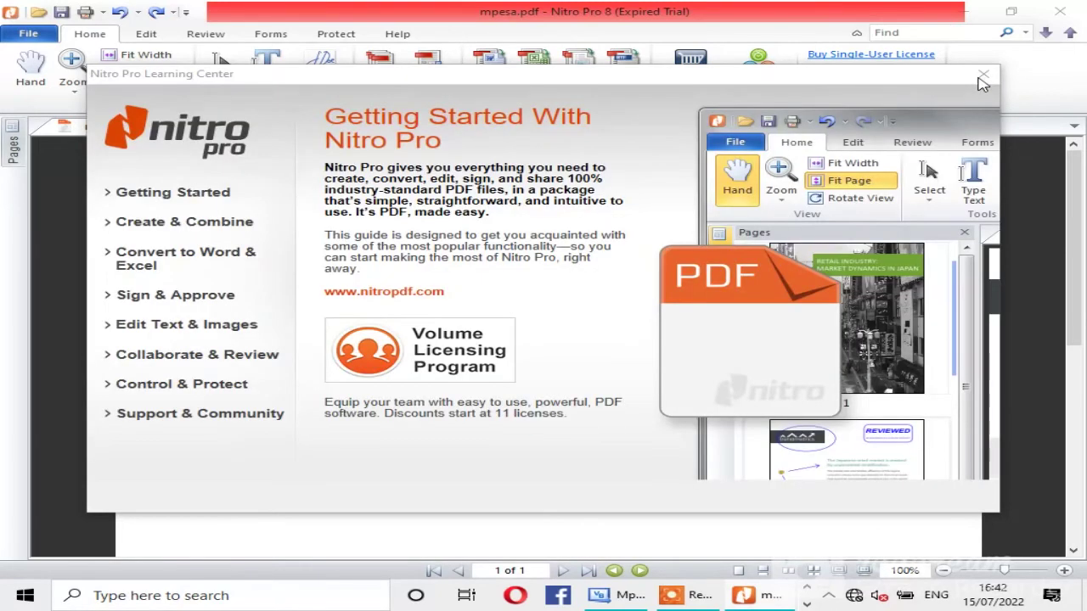
pyautogui.click(978, 77)
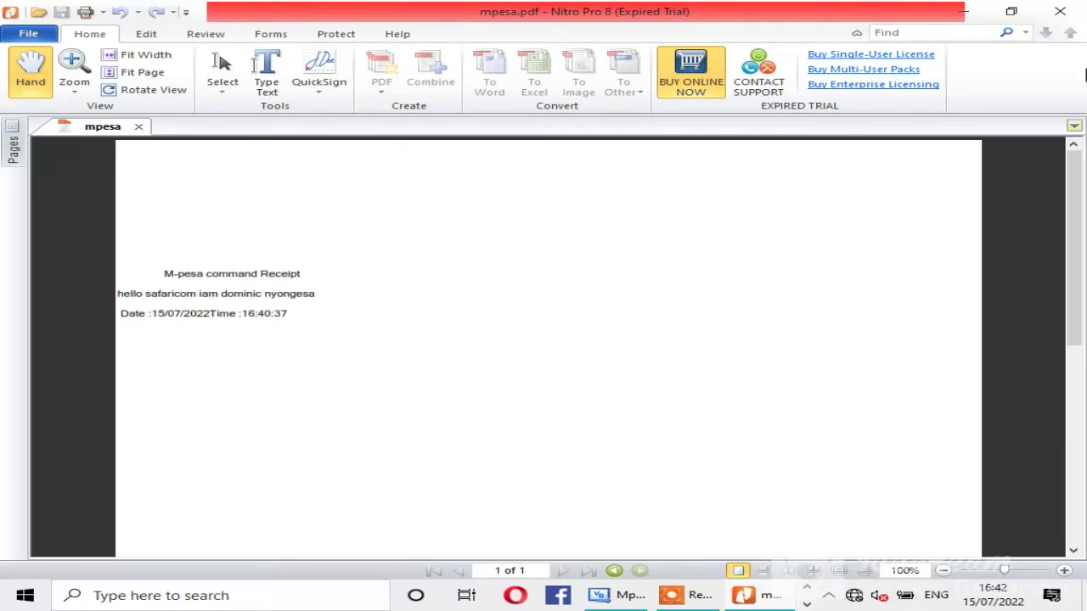
pyautogui.click(1060, 11)
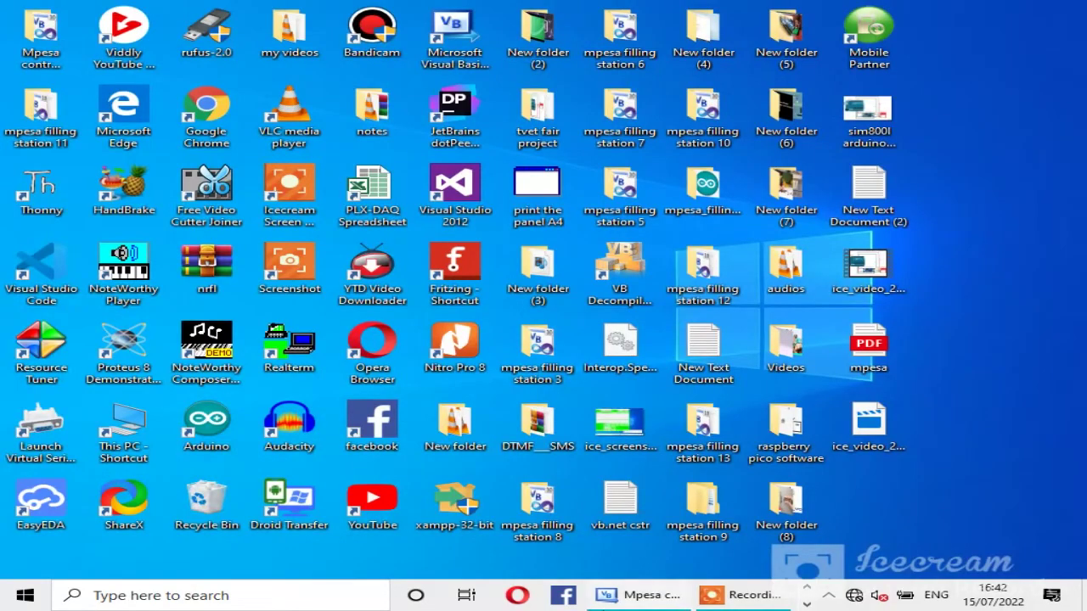
# Step: Run the M-printer project and connect it to the modem on COM23
pyautogui.click(630, 598)
pyautogui.click(405, 47)
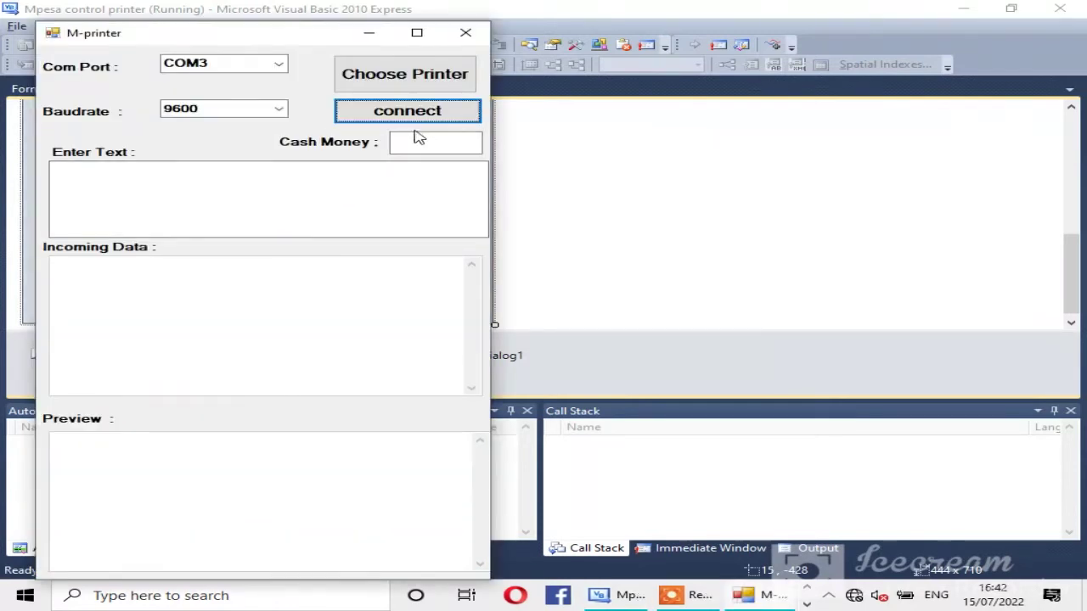
pyautogui.click(281, 65)
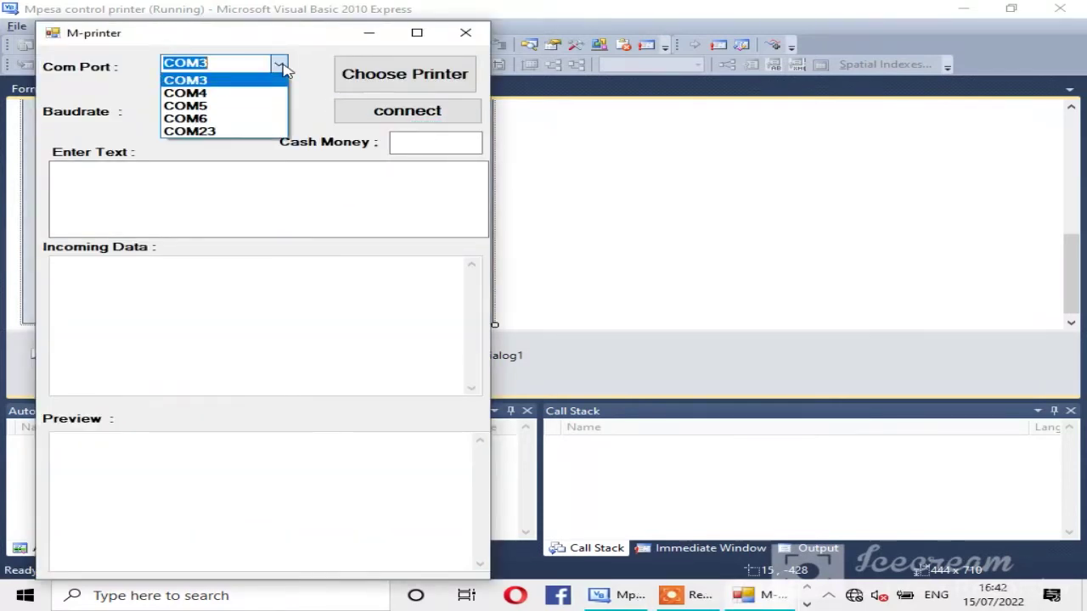
pyautogui.click(195, 134)
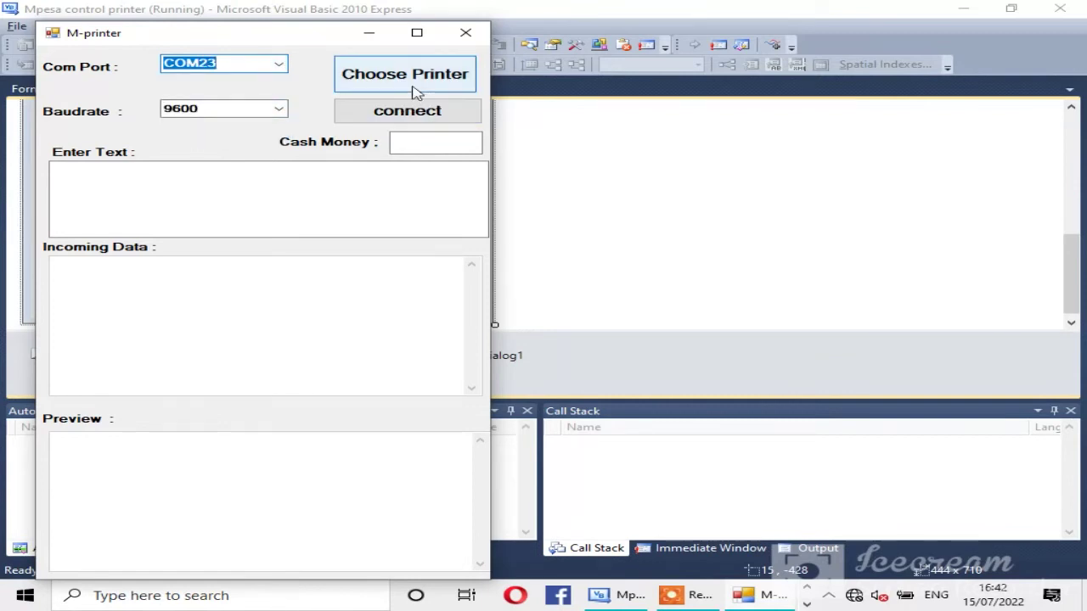
pyautogui.click(414, 119)
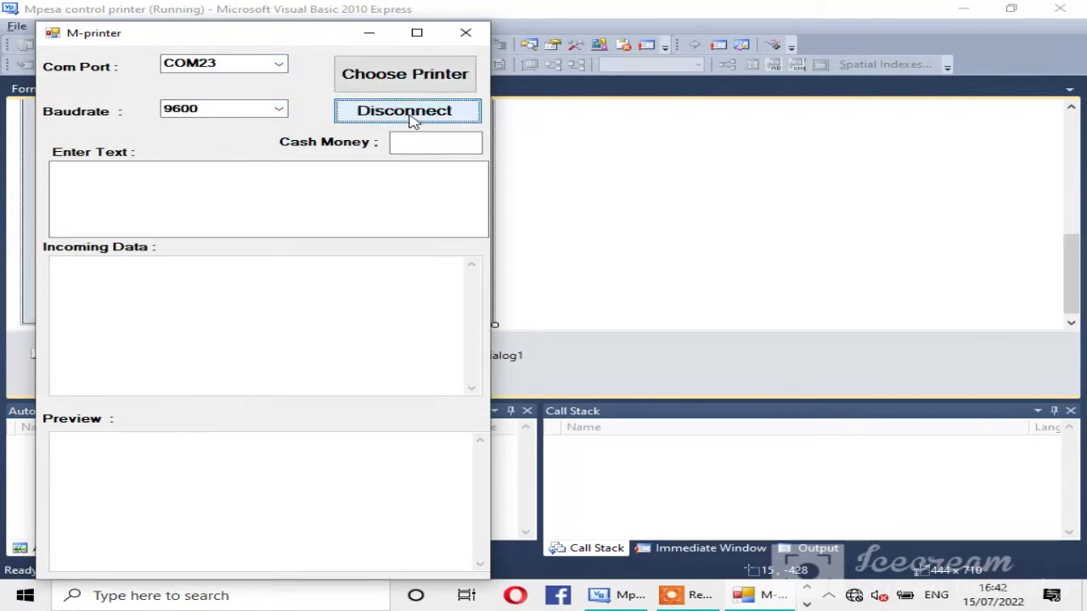
# Step: Choose Microsoft Print to PDF as the printer, then close the printer chooser form
pyautogui.click(442, 76)
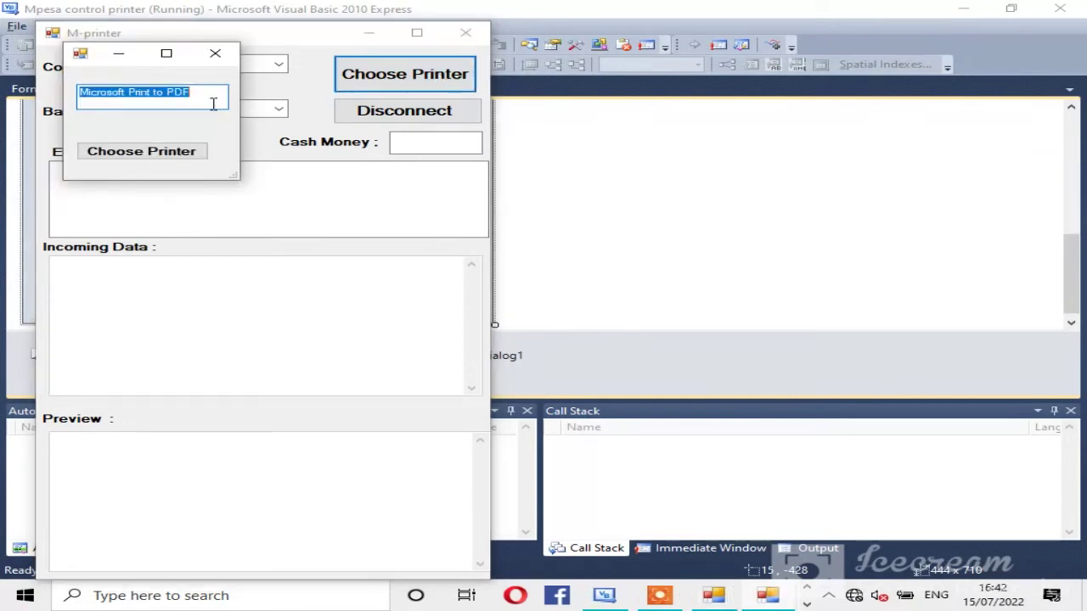
pyautogui.click(173, 151)
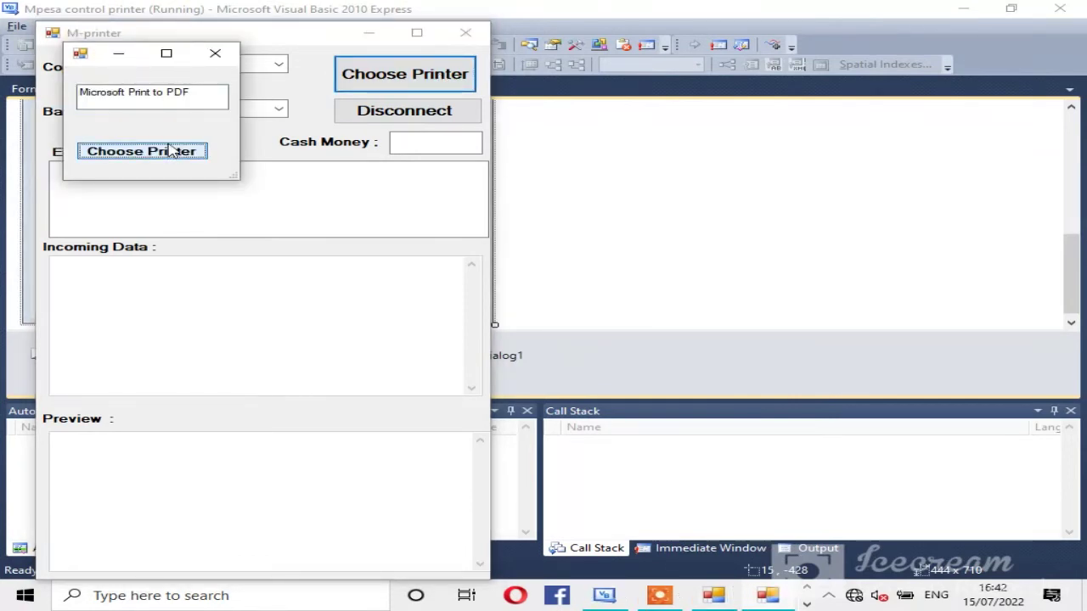
pyautogui.click(170, 151)
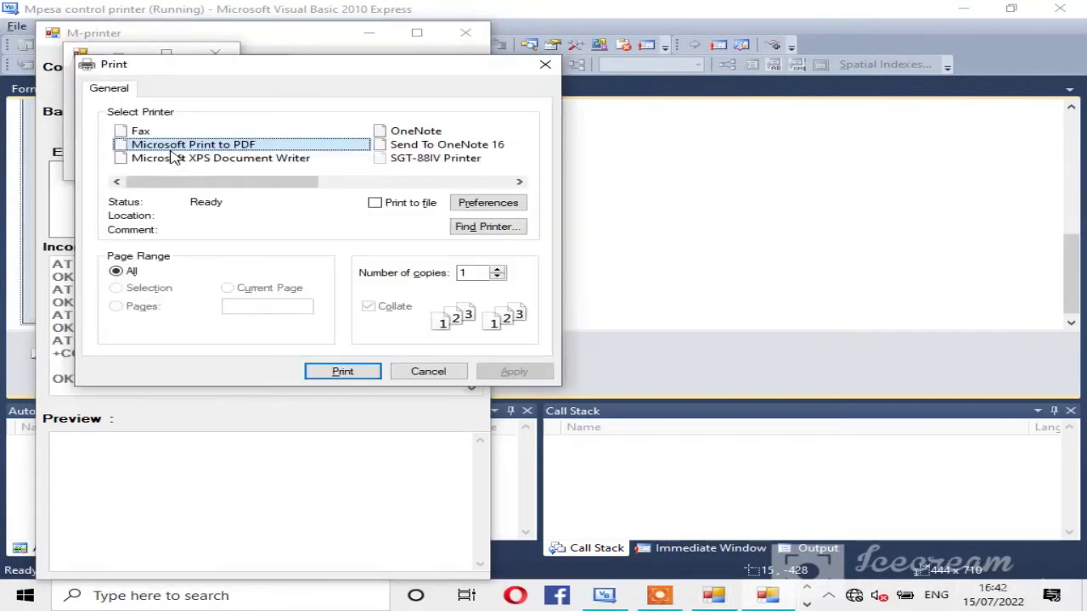
pyautogui.moveTo(230, 180)
pyautogui.mouseDown()
pyautogui.moveTo(395, 187)
pyautogui.moveTo(227, 185)
pyautogui.mouseUp()
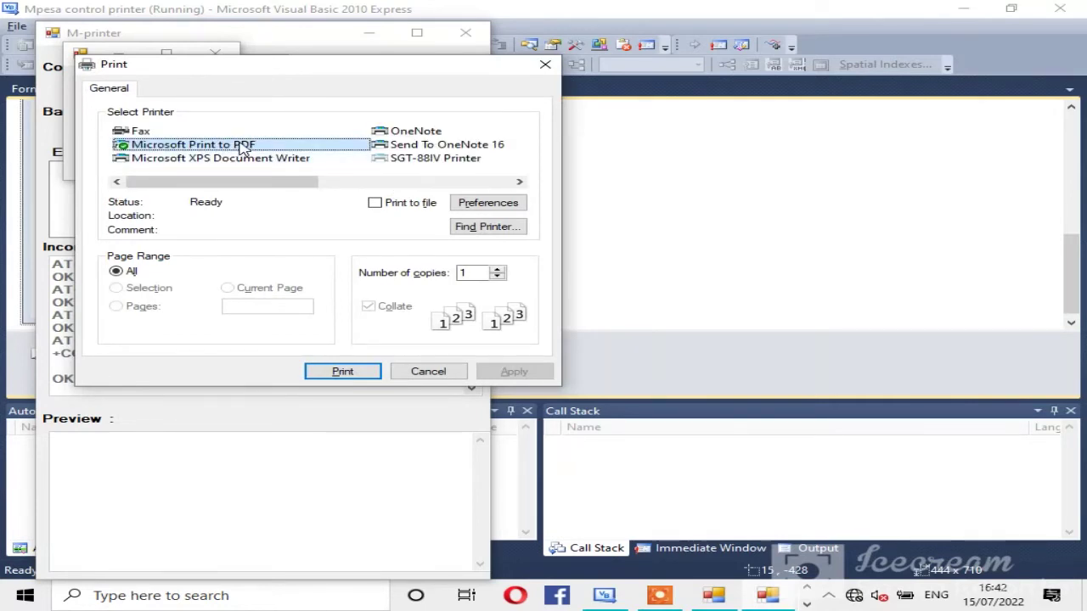
pyautogui.doubleClick(244, 146)
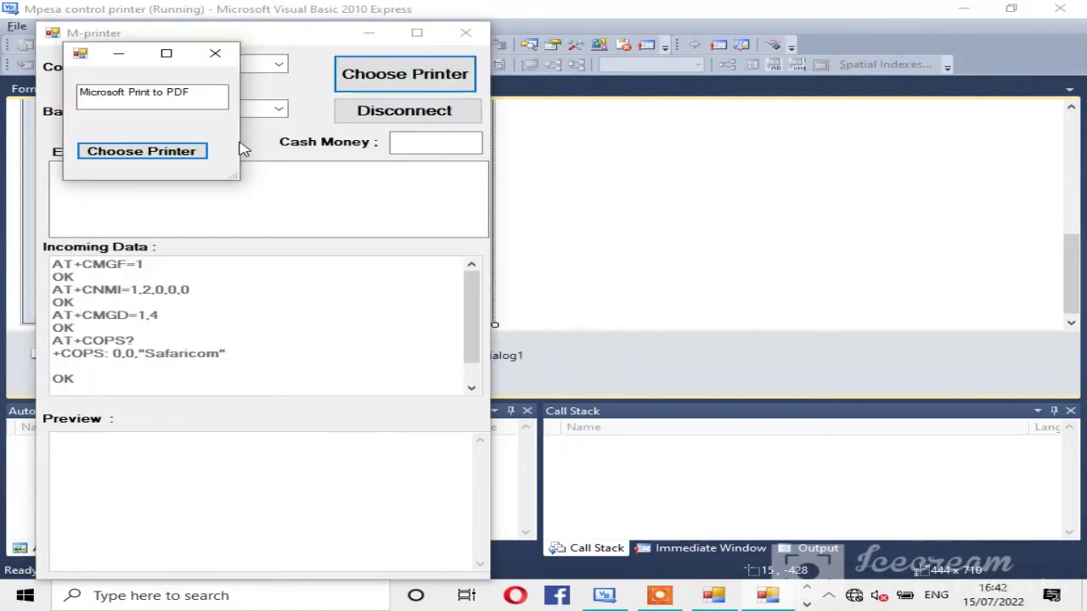
pyautogui.click(213, 56)
pyautogui.click(404, 74)
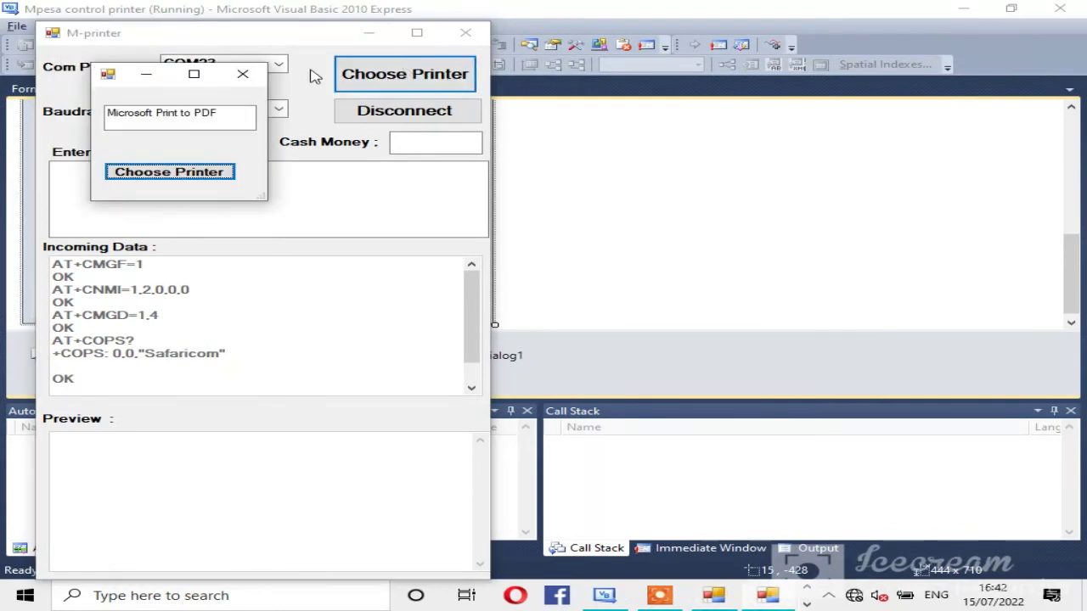
pyautogui.click(243, 75)
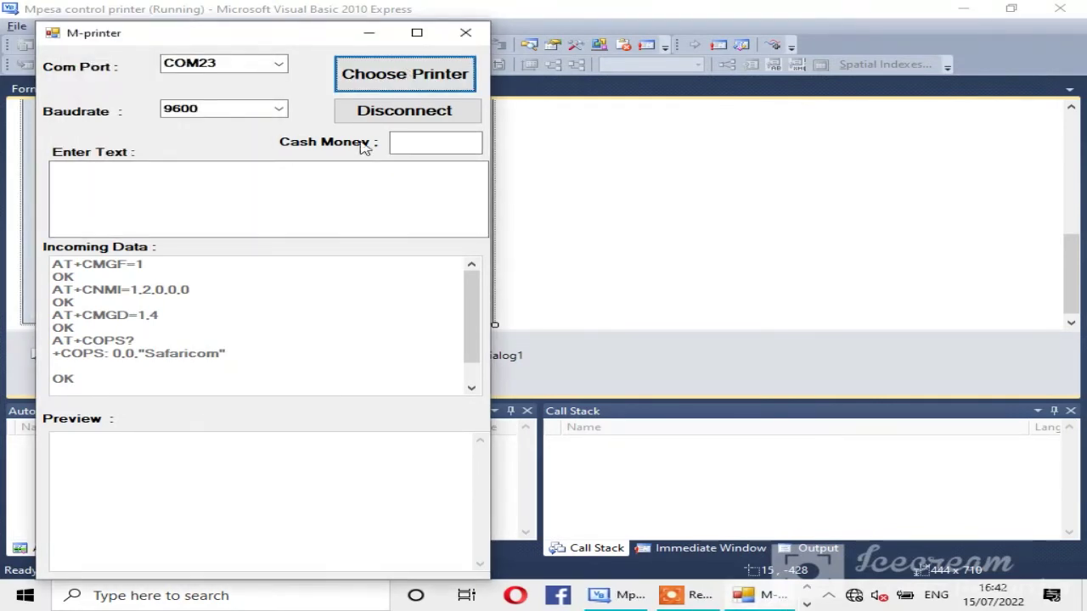
# Step: Enter 2.00 as the cash amount and type a greeting to the presenter in the message box
pyautogui.click(424, 150)
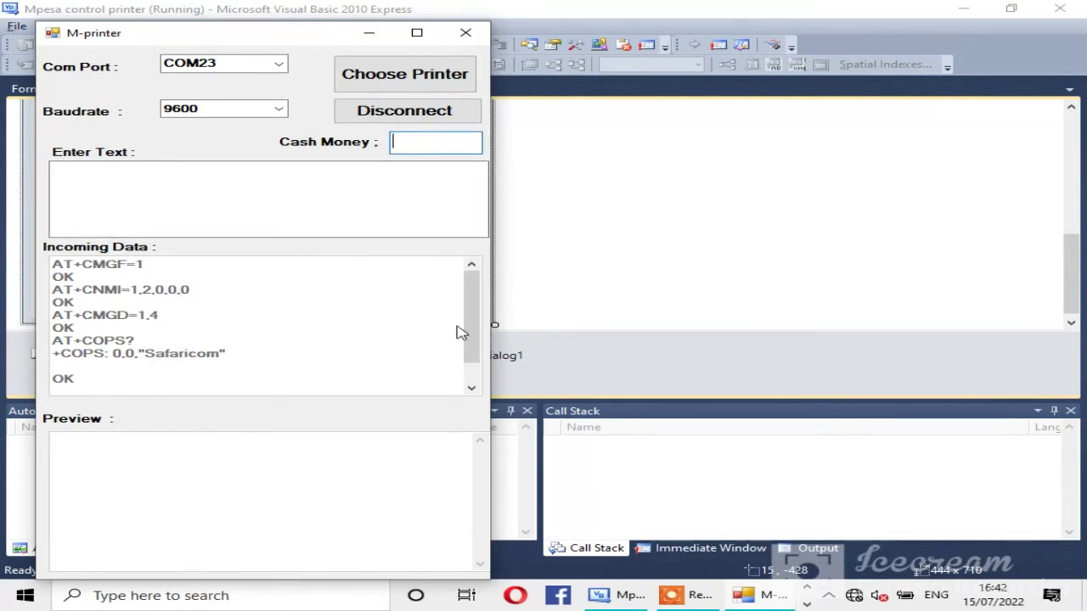
pyautogui.write('2.00')
pyautogui.click(79, 191)
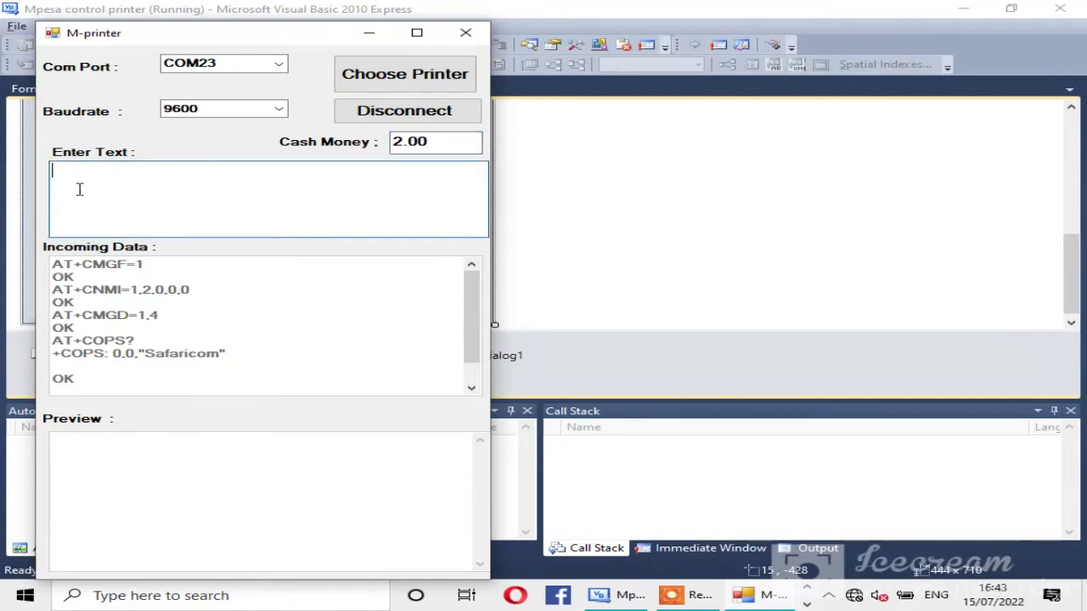
pyautogui.write('hi domini')
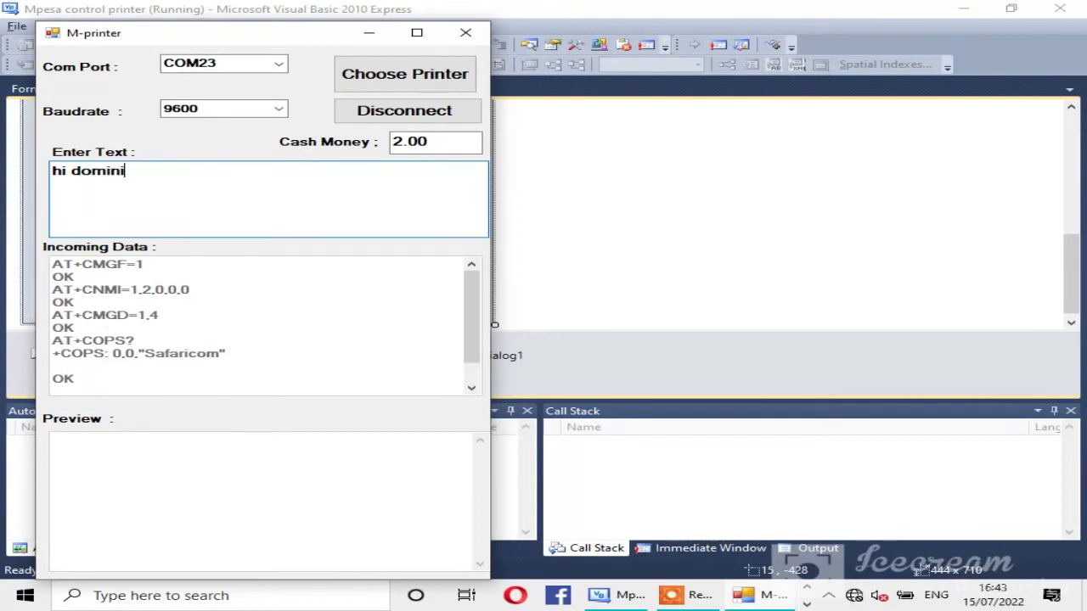
pyautogui.write('c nyongesa')
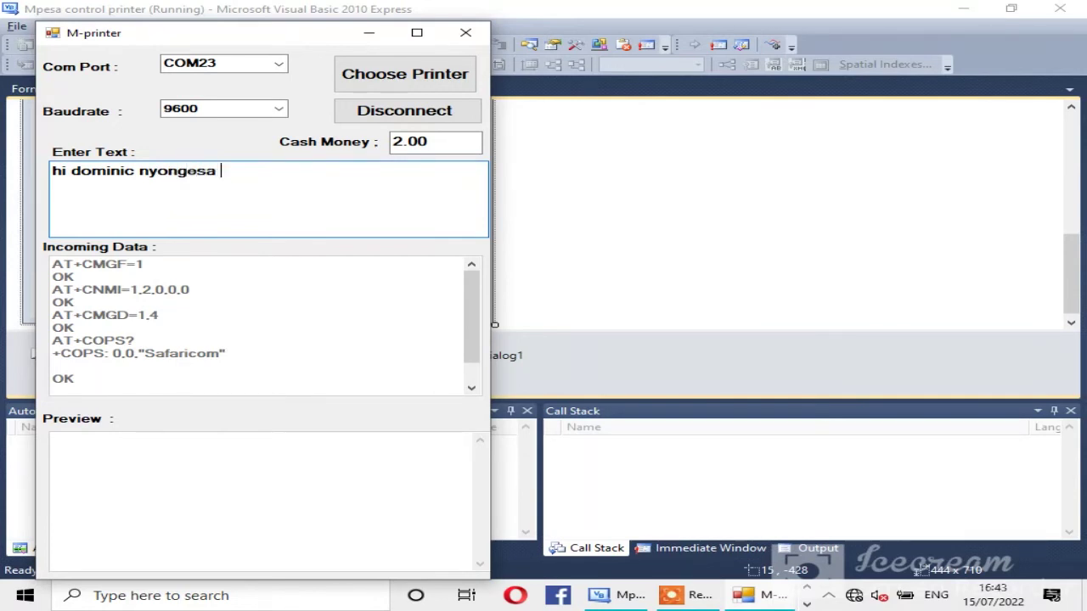
pyautogui.press('BackSpace')
pyautogui.press('BackSpace')
pyautogui.press('BackSpace')
pyautogui.press('BackSpace')
pyautogui.press('BackSpace')
pyautogui.press('BackSpace')
pyautogui.press('BackSpace')
pyautogui.press('BackSpace')
pyautogui.press('BackSpace')
pyautogui.press('BackSpace')
pyautogui.press('BackSpace')
pyautogui.press('BackSpace')
pyautogui.press('BackSpace')
pyautogui.press('BackSpace')
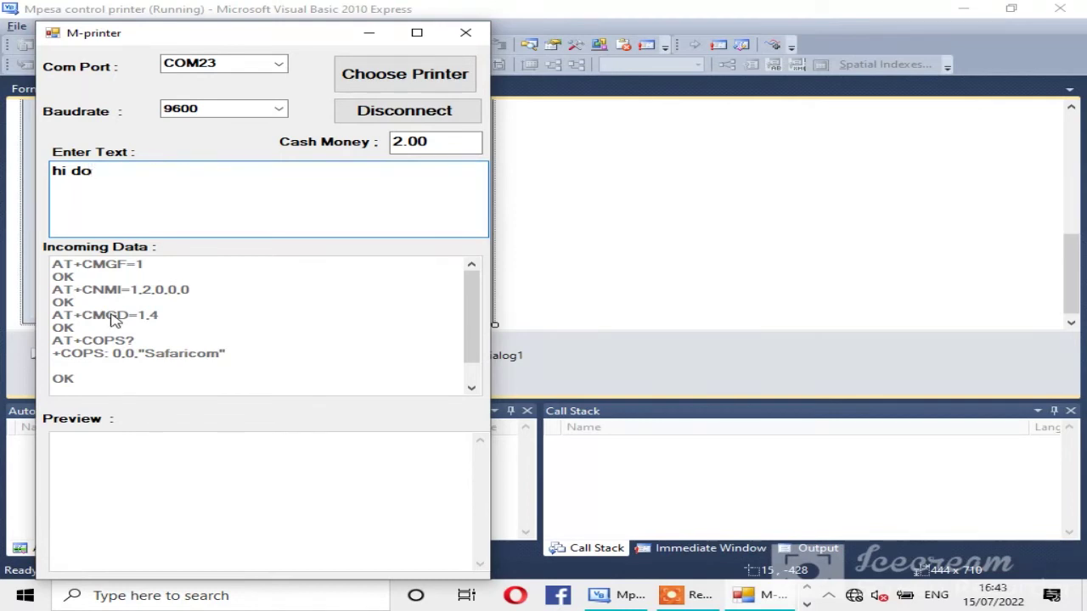
# Step: Clear the message and type a self-introduction asking viewers to subscribe to the YouTube channel
pyautogui.press('BackSpace')
pyautogui.press('BackSpace')
pyautogui.press('BackSpace')
pyautogui.press('BackSpace')
pyautogui.press('BackSpace')
pyautogui.write('this is ')
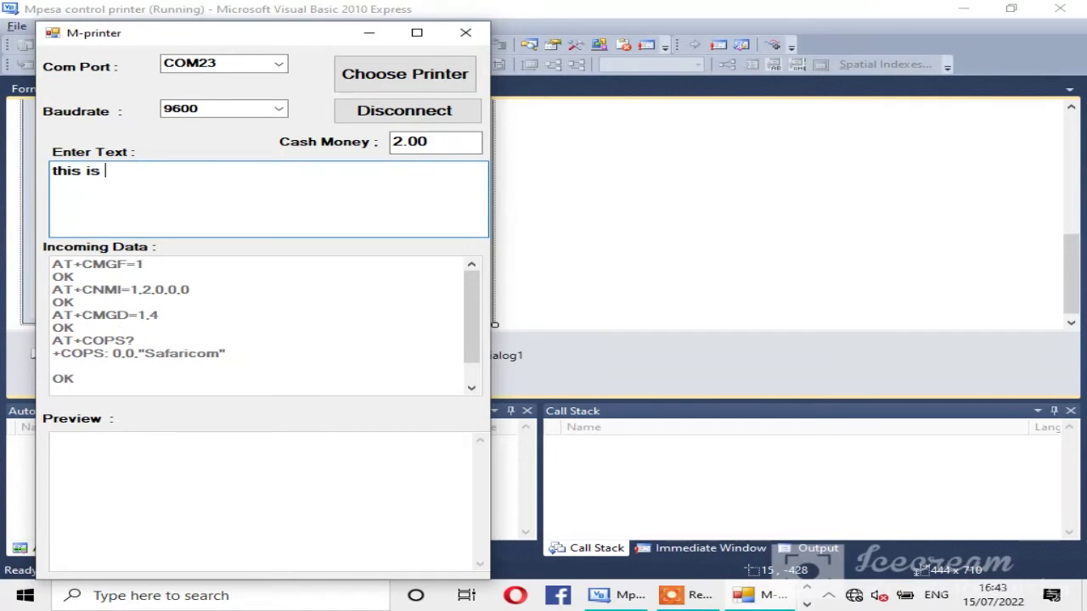
pyautogui.write('dominic ')
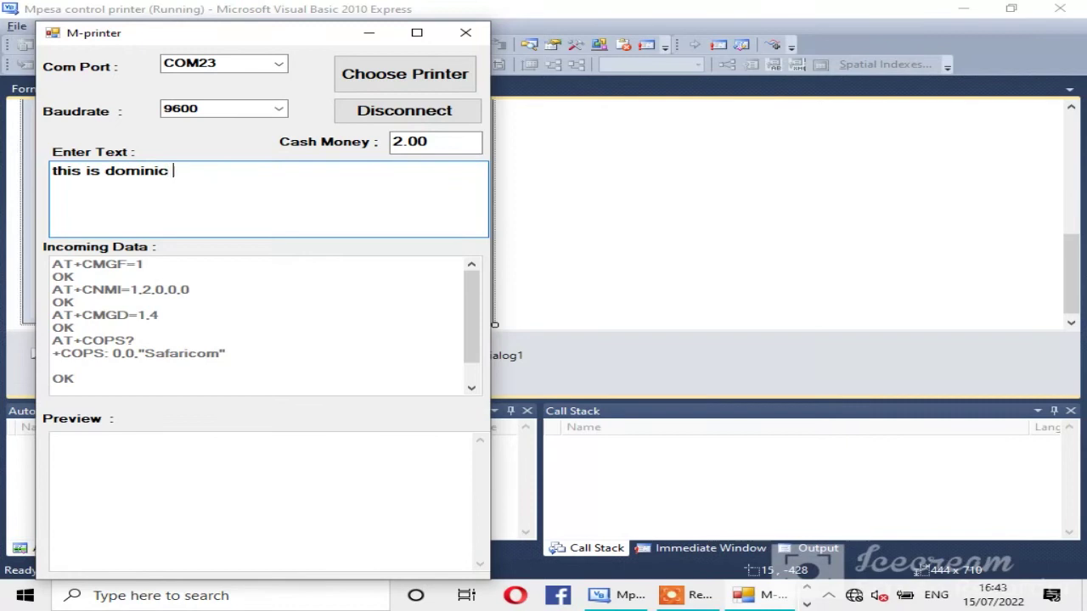
pyautogui.write('nyongo')
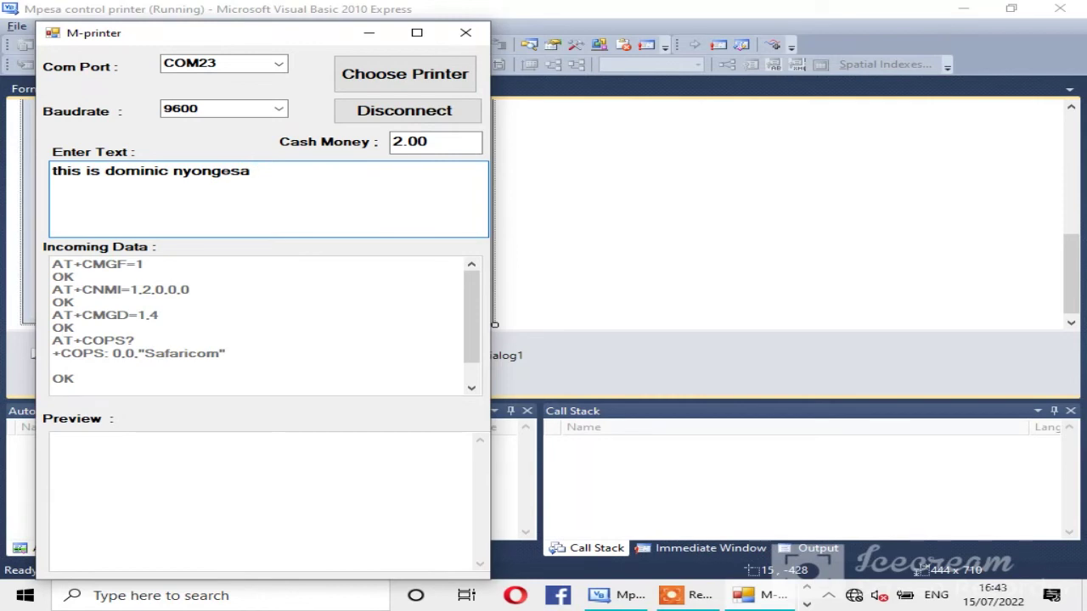
pyautogui.write('sa yo')
pyautogui.write('utub')
pyautogui.write('ch')
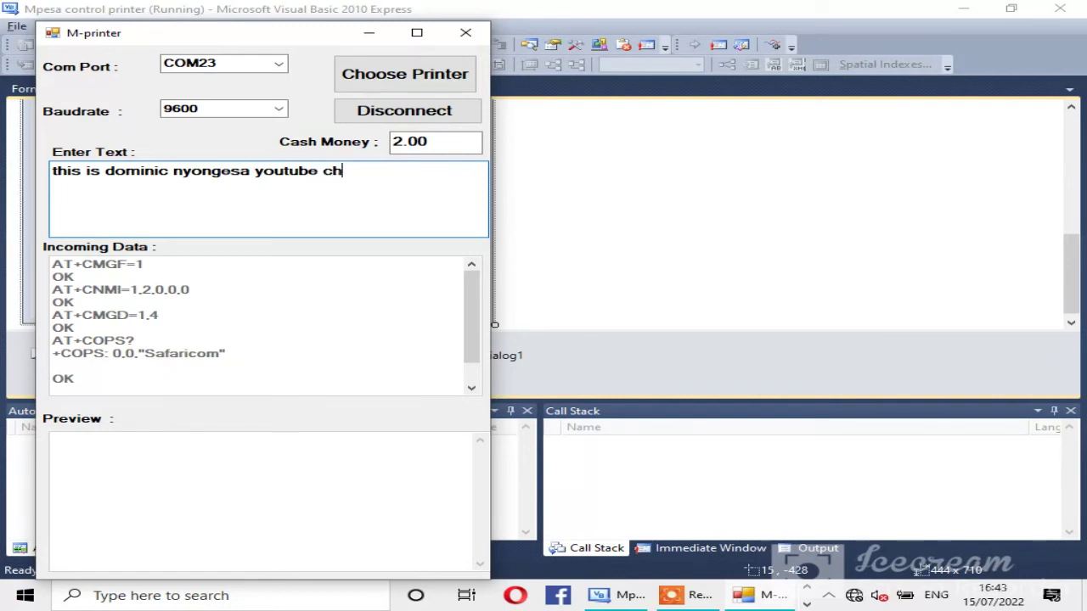
pyautogui.write('annel pl')
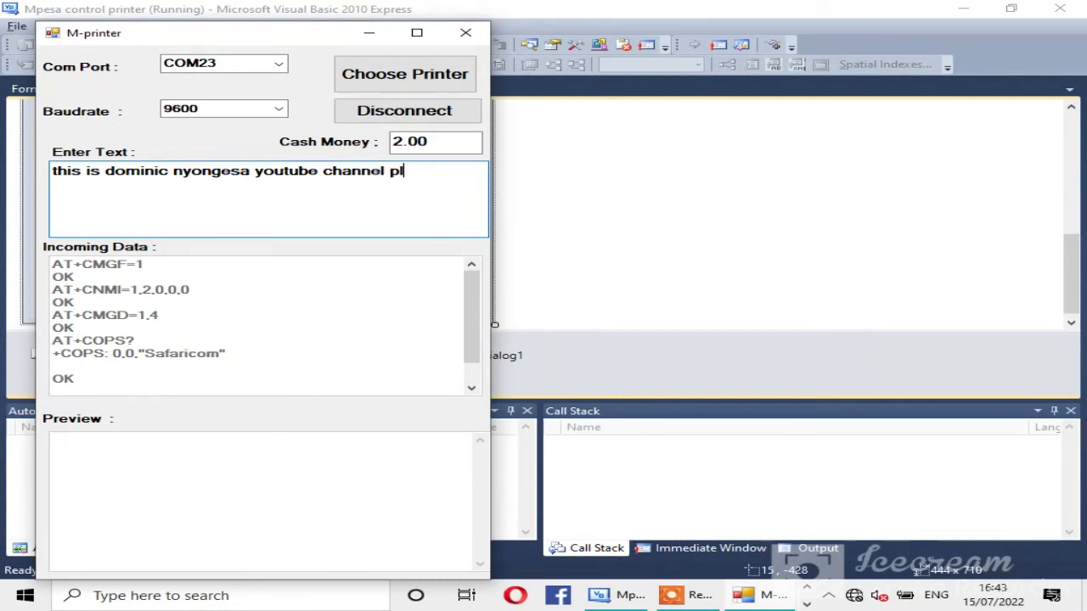
pyautogui.write('iz subscribe')
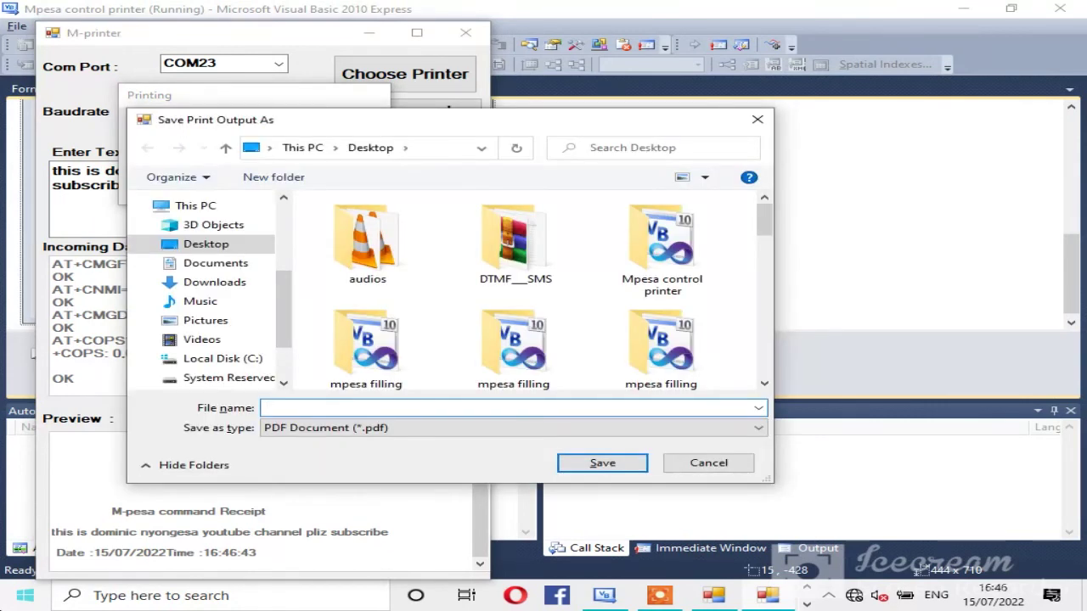
# Step: Save the printed receipt as the PDF 'mpesa 1', then stop the running M-printer app
pyautogui.write('m')
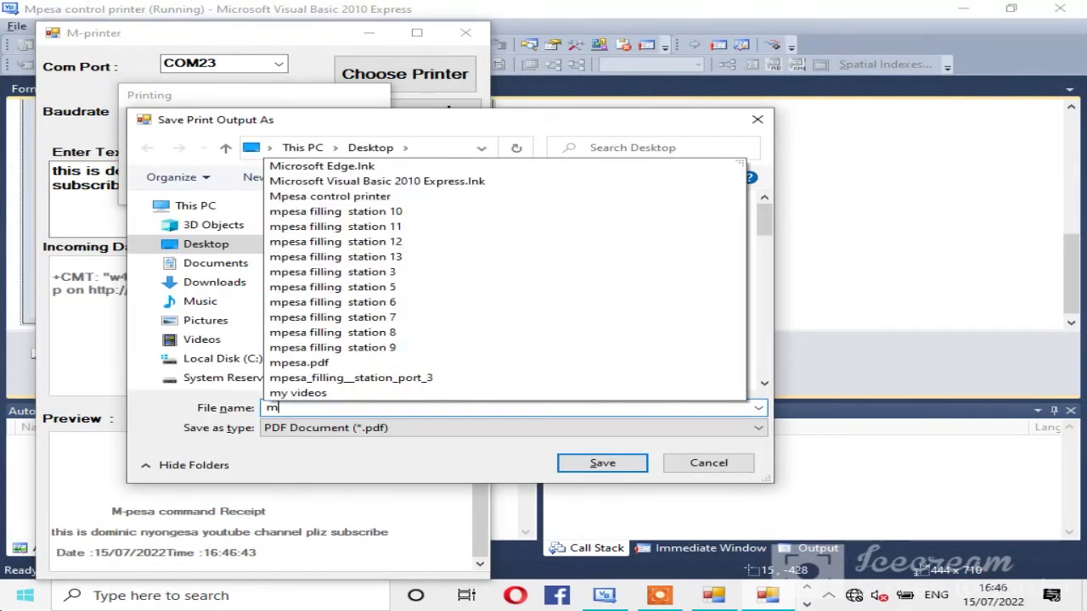
pyautogui.write('pesa')
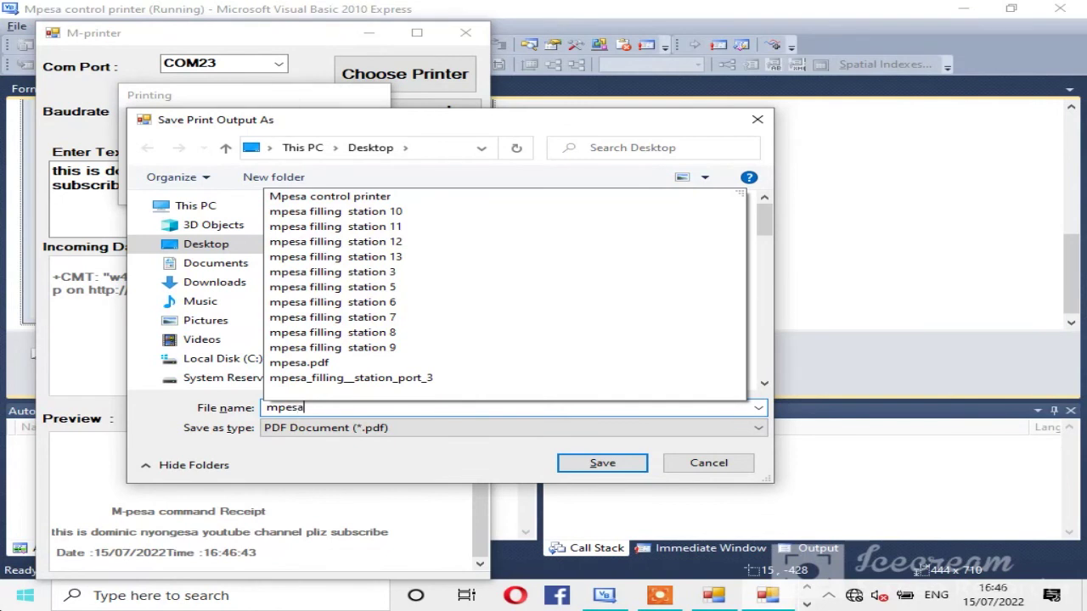
pyautogui.write(' 1')
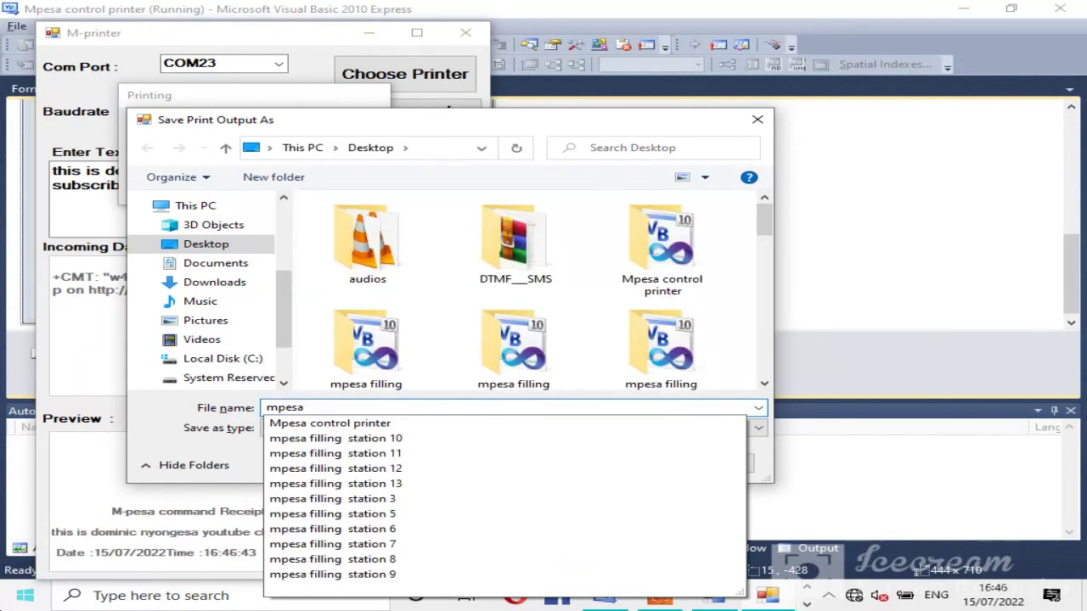
pyautogui.press('Return')
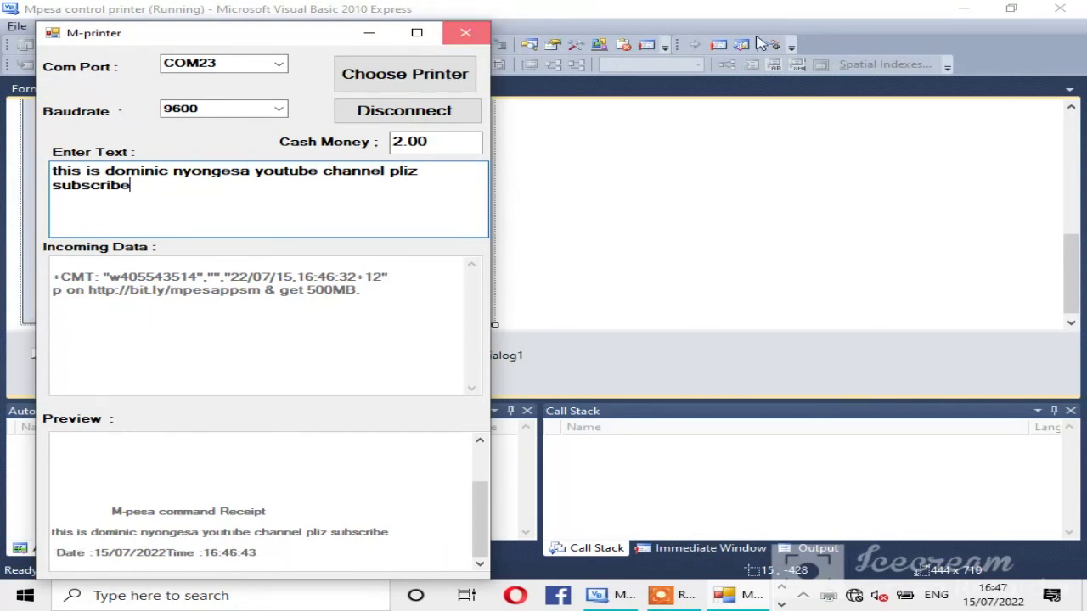
pyautogui.hotkey('alt', 'F4')
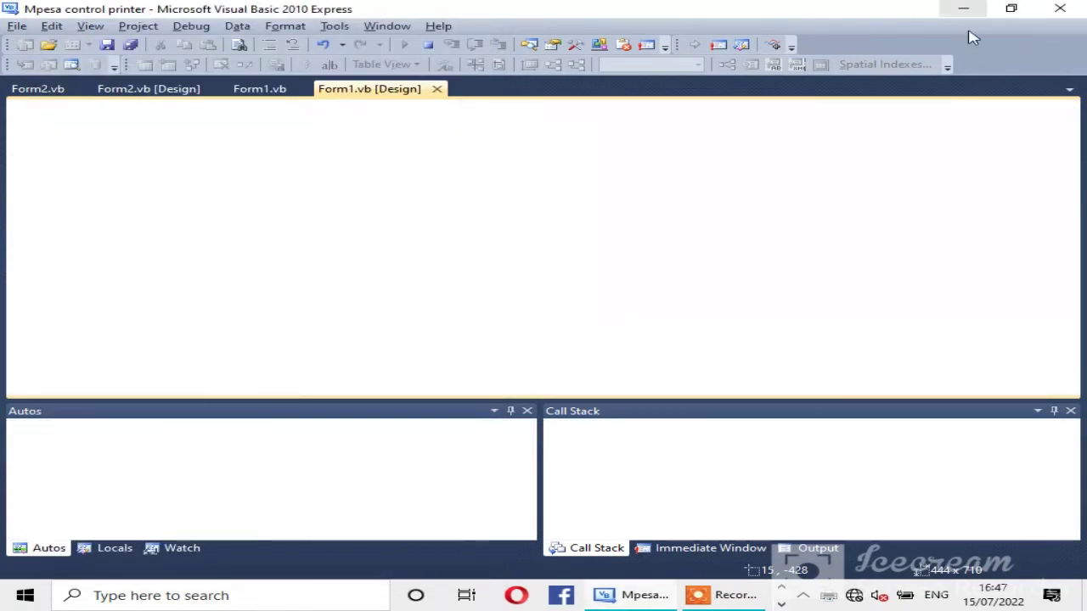
# Step: Minimize Visual Basic and open mpesa 1.pdf from the desktop with Nitro Pro 8
pyautogui.click(963, 8)
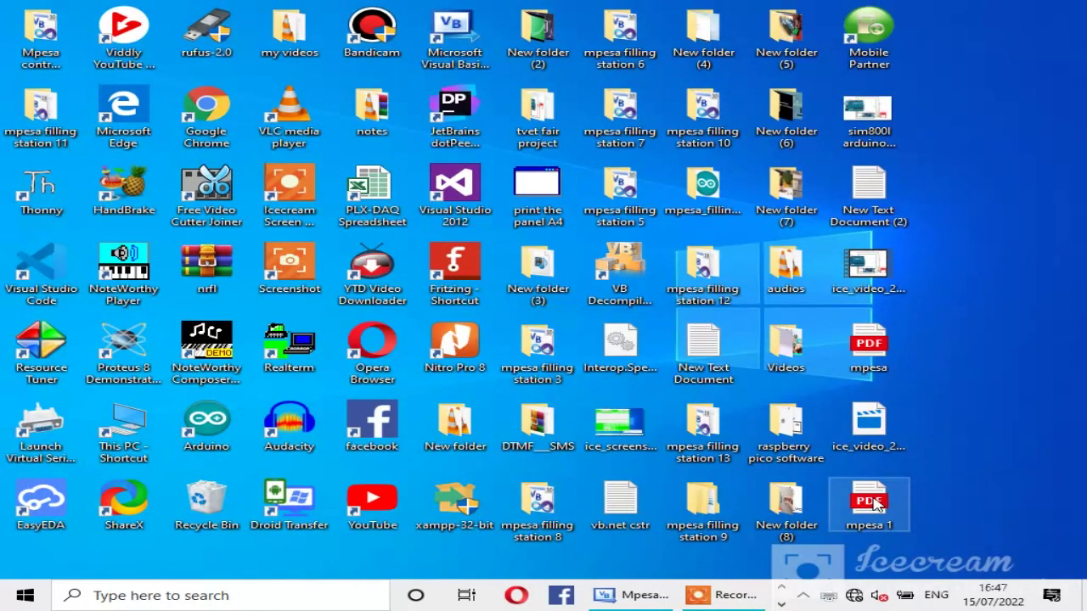
pyautogui.rightClick(877, 504)
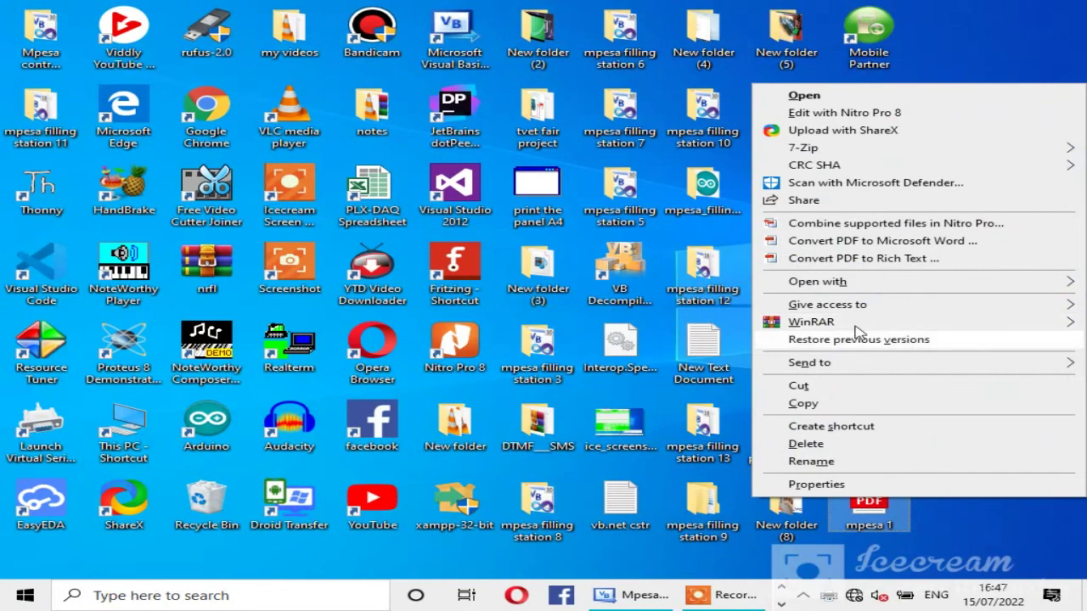
pyautogui.moveTo(815, 282)
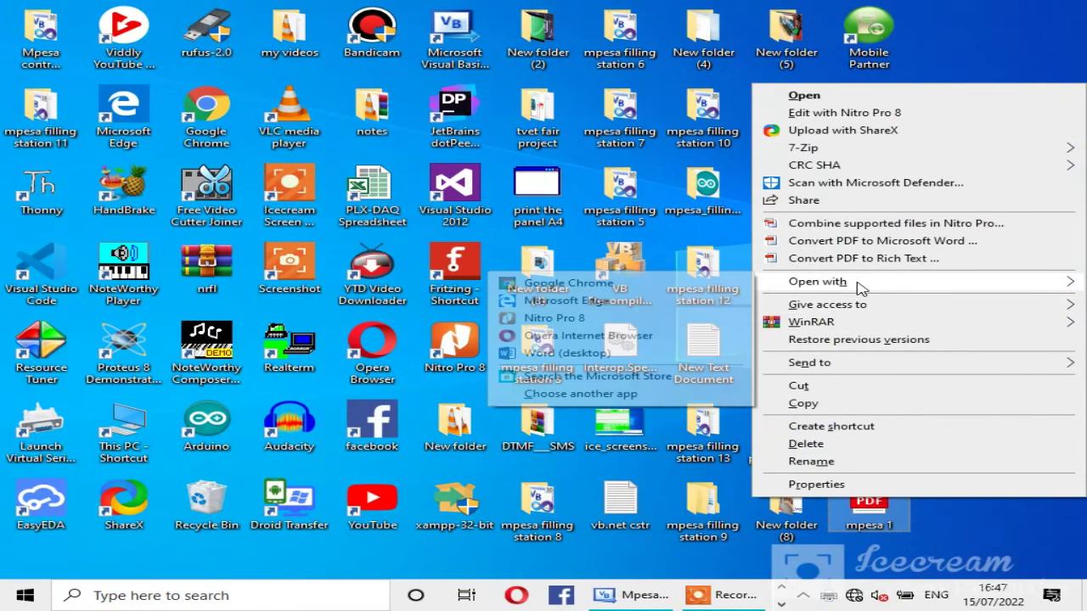
pyautogui.click(620, 318)
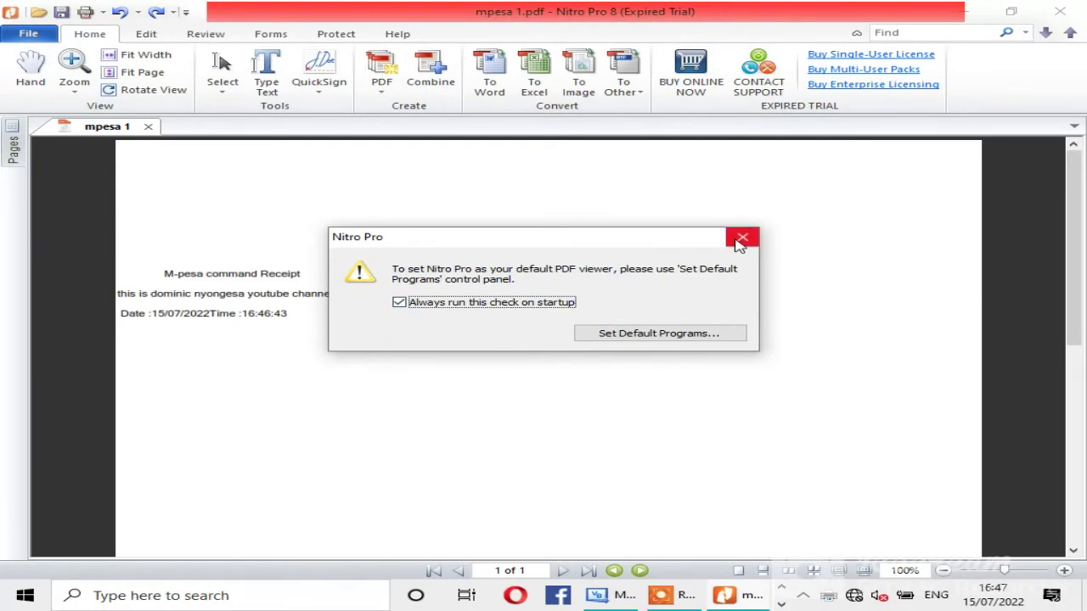
# Step: Dismiss the default-viewer notice and Learning Center, check the receipt, then close Nitro Pro
pyautogui.click(741, 237)
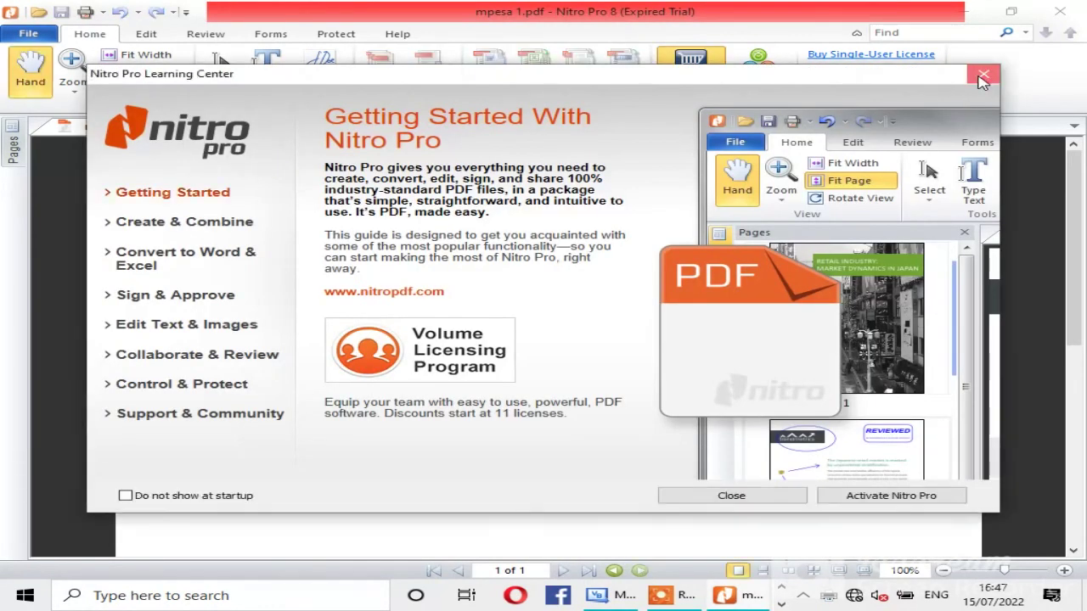
pyautogui.click(983, 74)
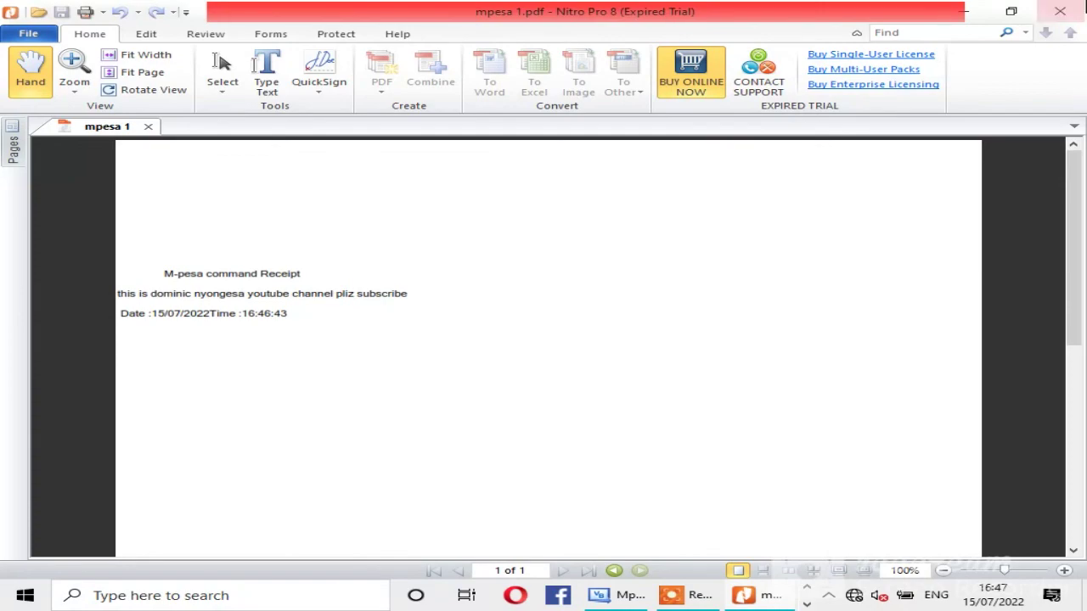
pyautogui.click(1060, 11)
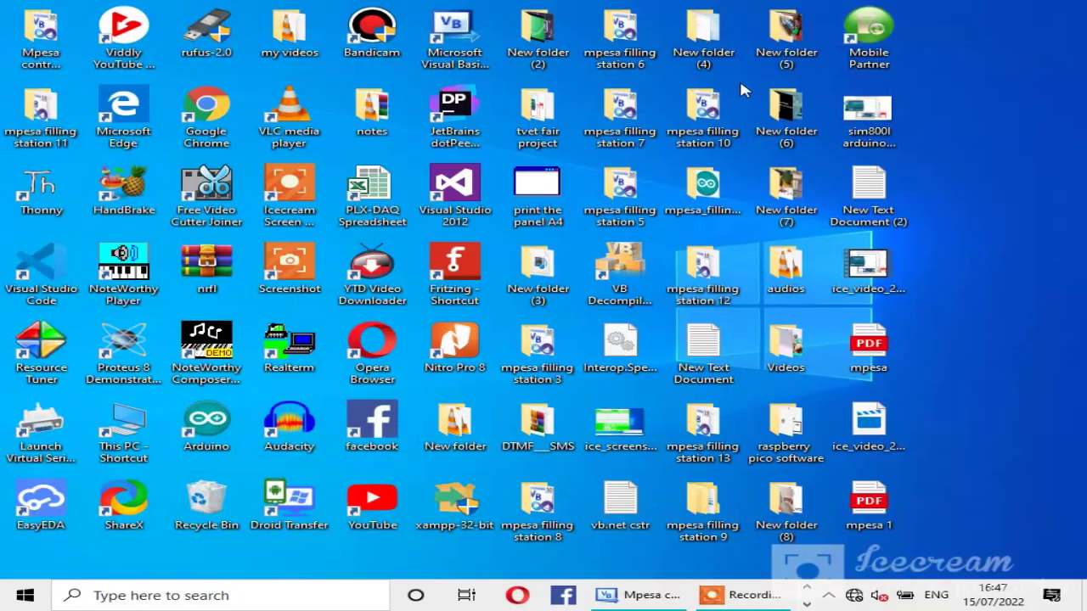
# Step: Restore Visual Basic 2010 Express from the taskbar and close it
pyautogui.click(654, 596)
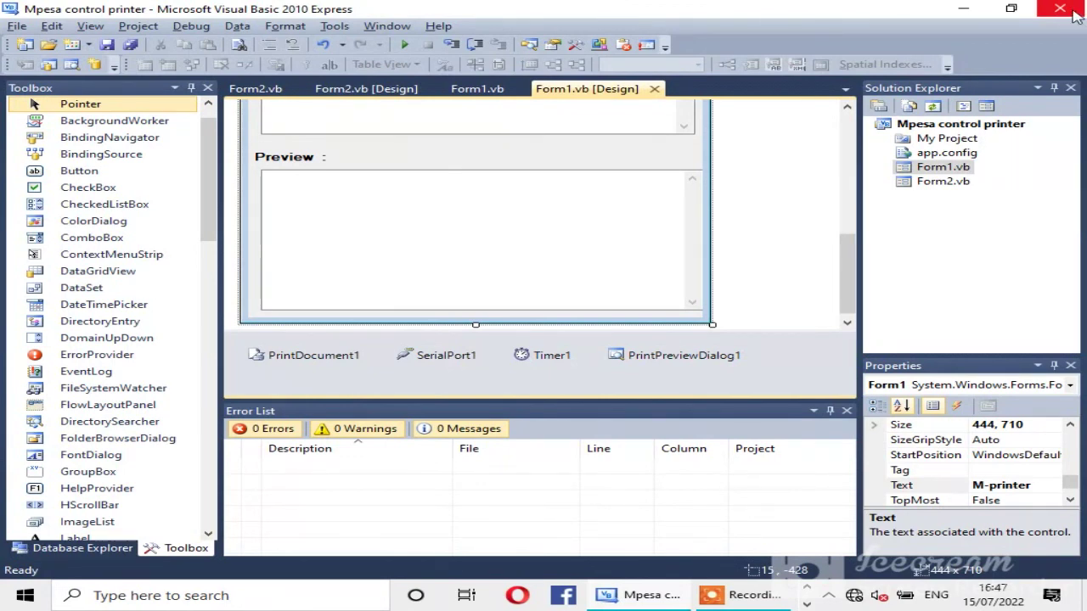
pyautogui.click(1074, 14)
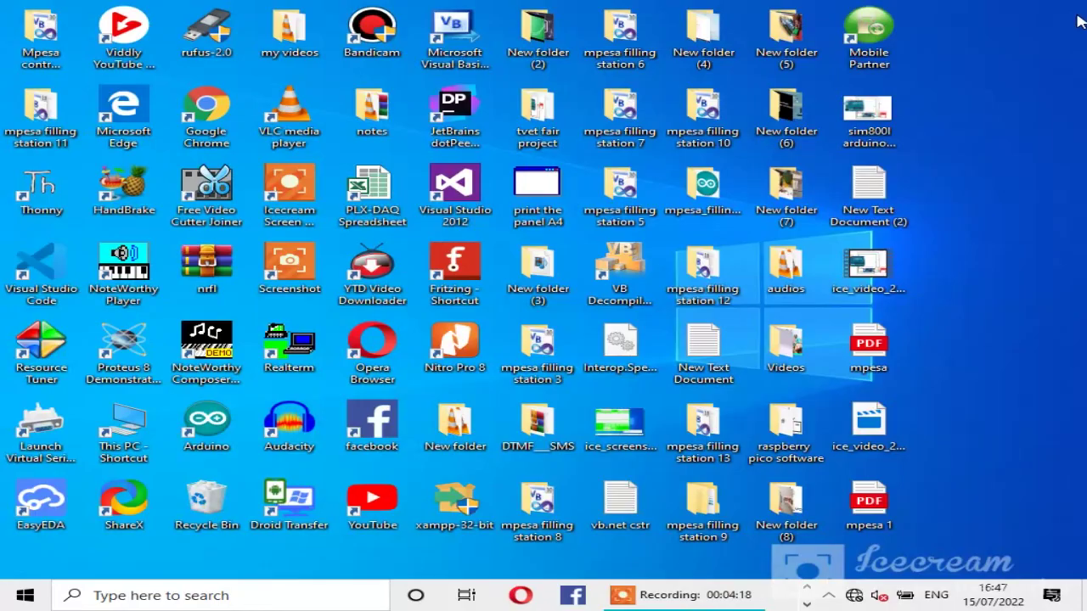